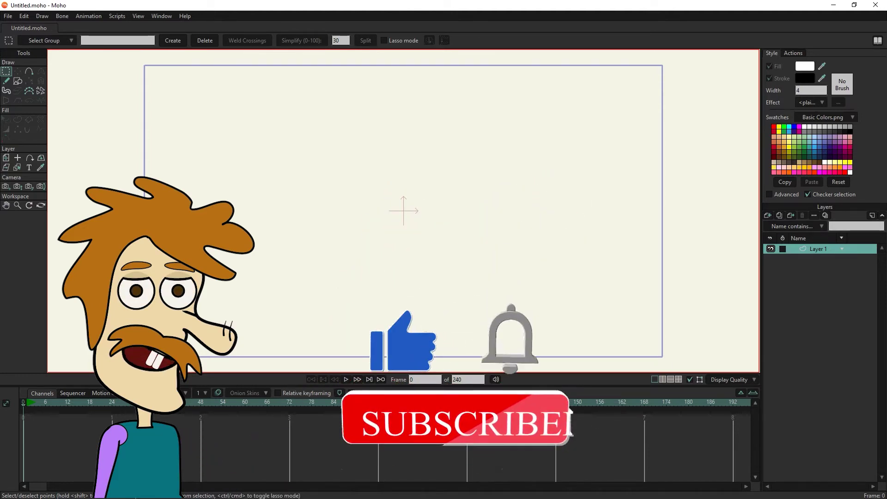
Draw a white-filled circle without a stroke around the centre of the canvas.
click(17, 81)
click(111, 40)
mouse_move(397, 207)
mouse_down()
mouse_move(499, 284)
mouse_move(529, 334)
mouse_move(469, 278)
mouse_up()
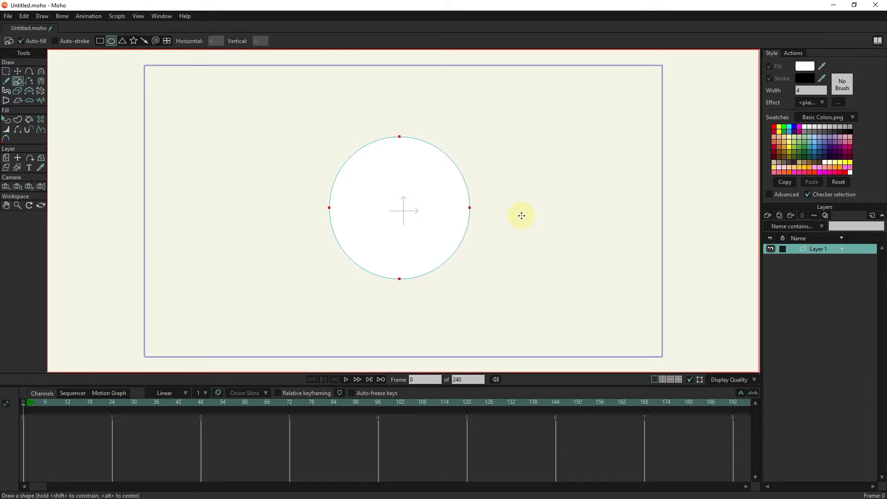
Select the circle, recolour its fill to a bright pinkish red, and deselect it.
click(6, 120)
click(408, 199)
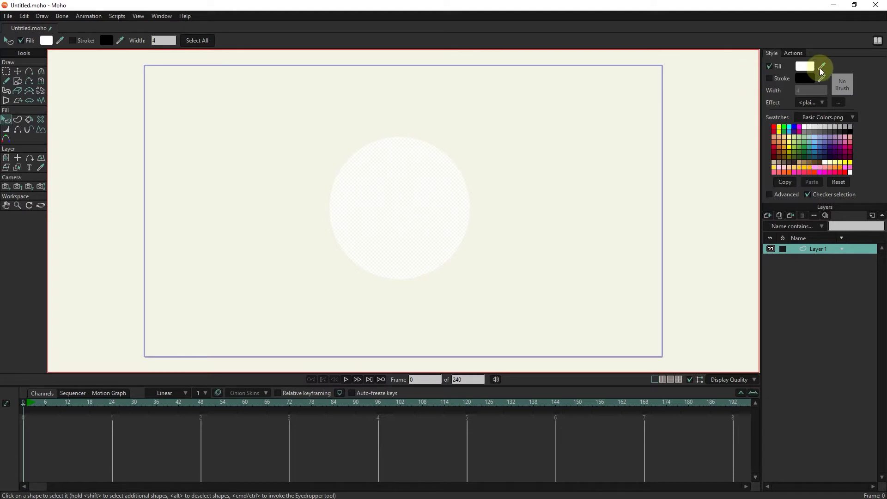
click(807, 67)
click(710, 204)
click(723, 276)
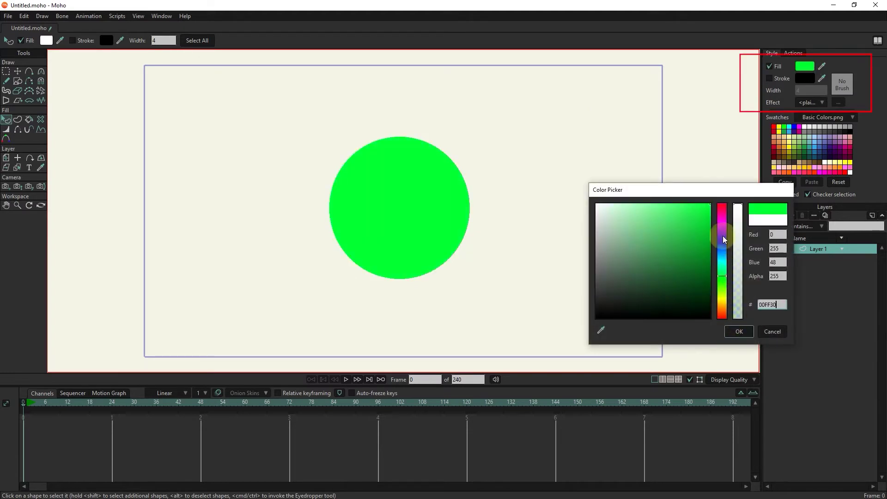
drag(723, 237, 723, 210)
click(739, 332)
click(614, 230)
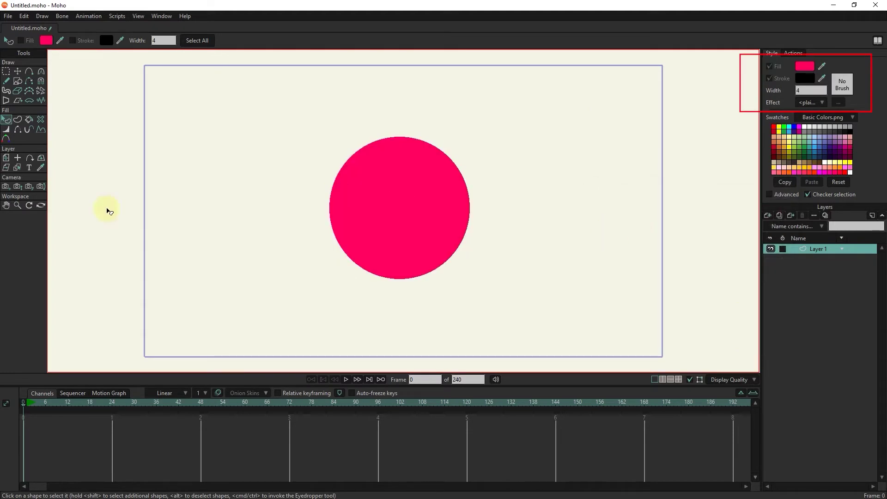
Select the circle and give it a bright green stroke with a width of 7.
click(341, 192)
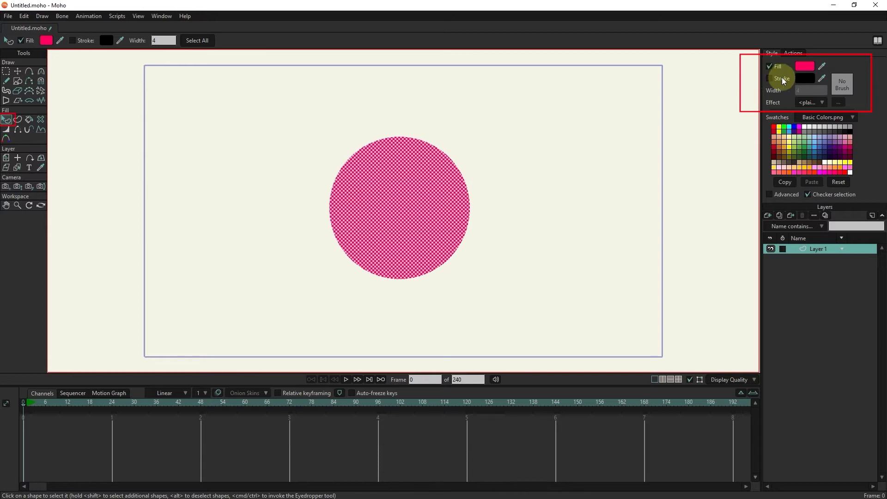
click(806, 79)
click(693, 239)
click(723, 297)
click(724, 276)
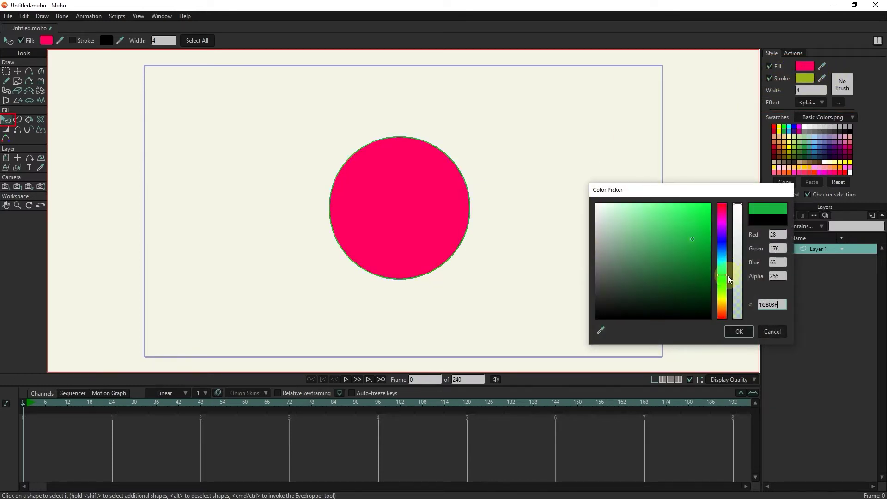
drag(707, 213, 715, 198)
click(739, 331)
drag(803, 90, 773, 77)
text(7)
key(Return)
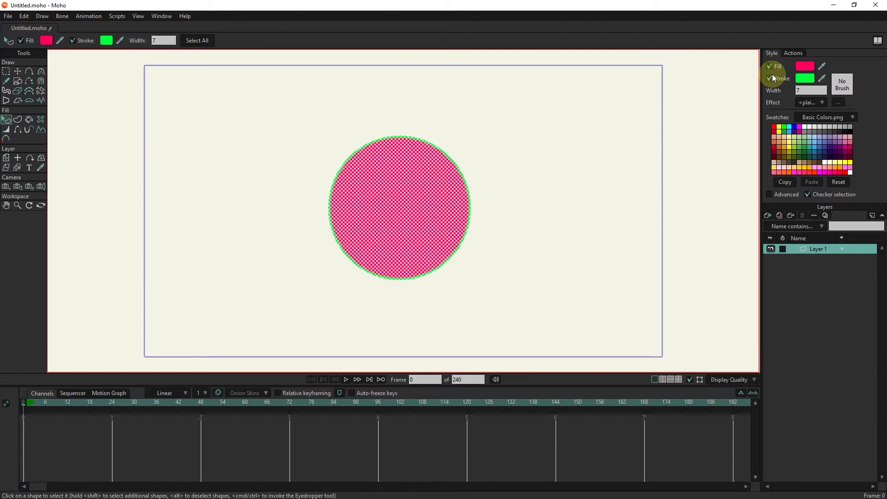
Sample colours from the interface and canvas for the circle's fill, finishing with a light pink swatch.
drag(705, 127, 794, 279)
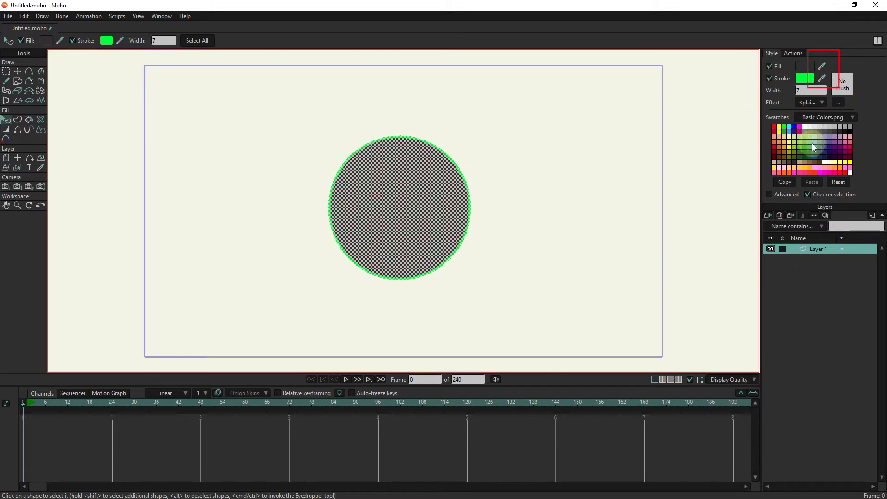
drag(822, 66, 149, 32)
click(258, 155)
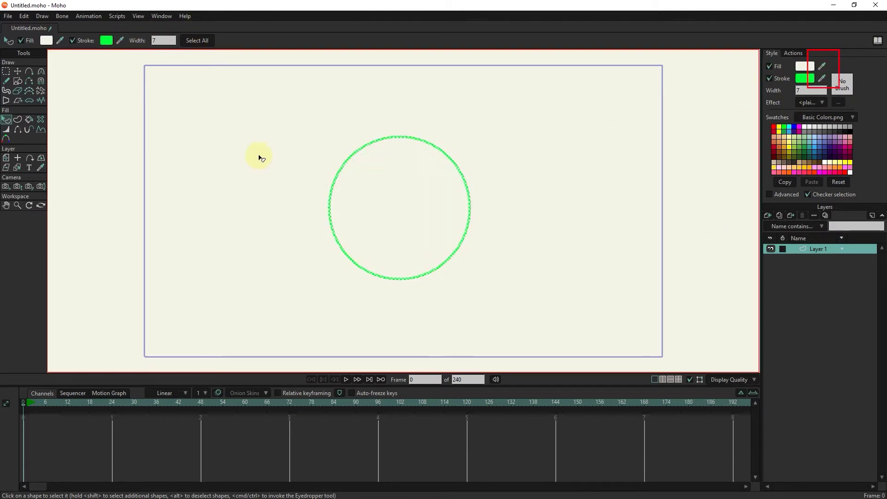
click(815, 169)
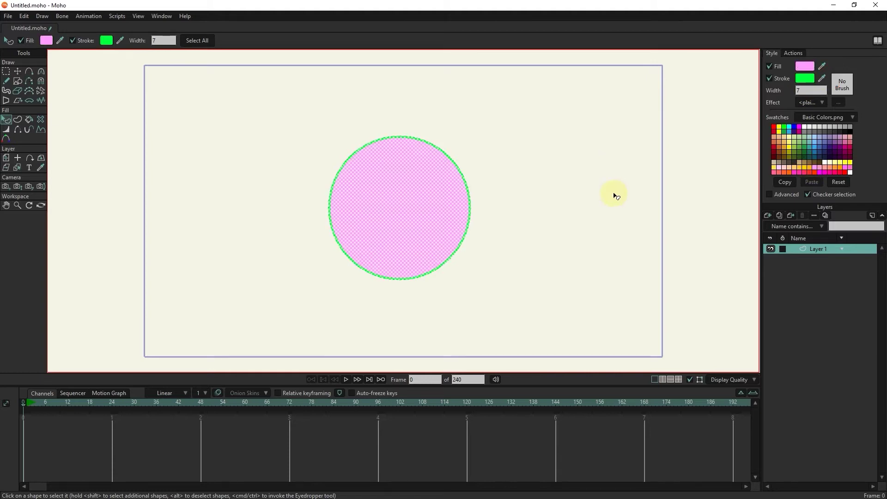
Sample stroke colours for the circle, ending with black, and set the stroke width to 12.
click(826, 74)
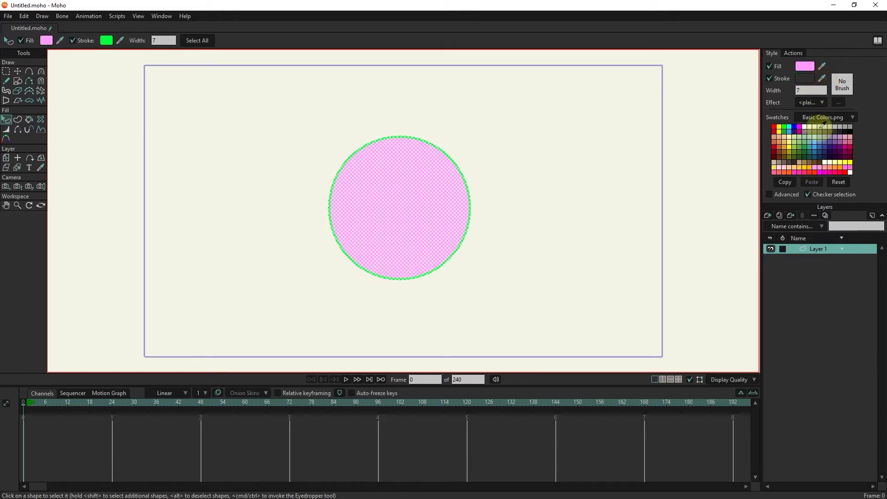
click(829, 170)
scroll(807, 91, up, 4)
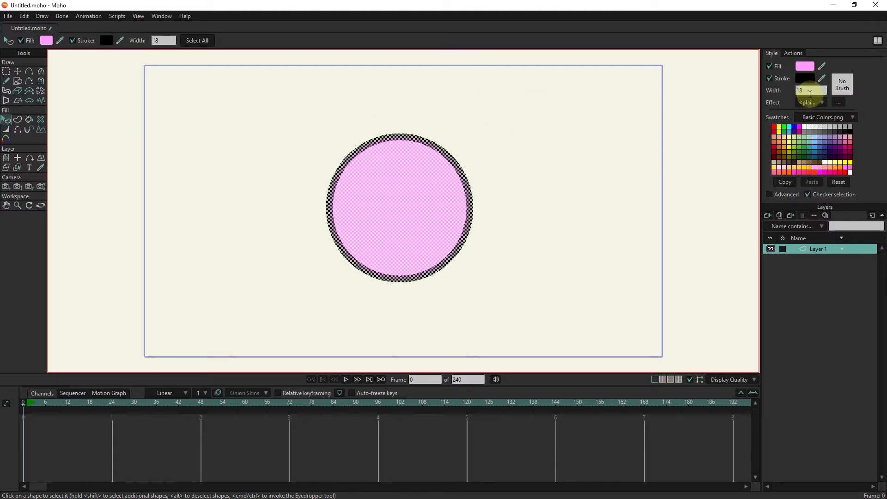
scroll(810, 91, down, 5)
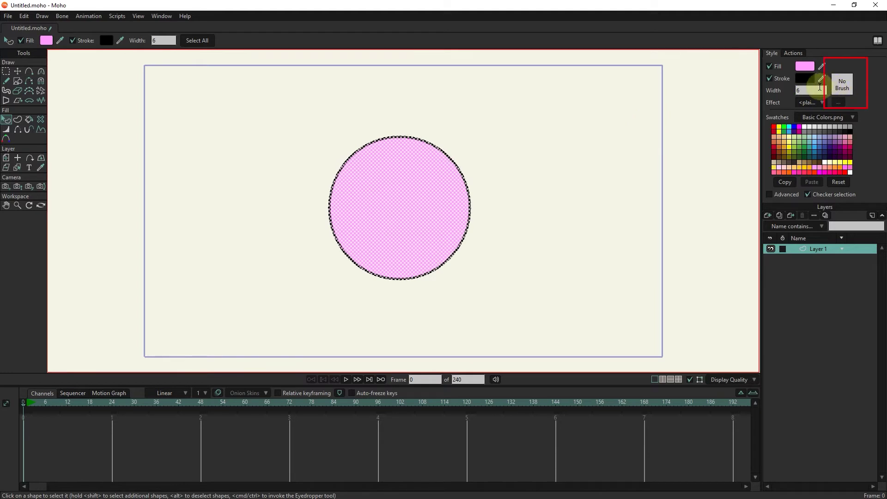
scroll(818, 91, up, 6)
Try several brushes on the circle's stroke, ending with the red heart brush at jitter angle 65 and angle drift 15.
click(850, 82)
mouse_move(471, 135)
mouse_down()
mouse_move(661, 105)
mouse_move(649, 98)
mouse_up()
click(646, 163)
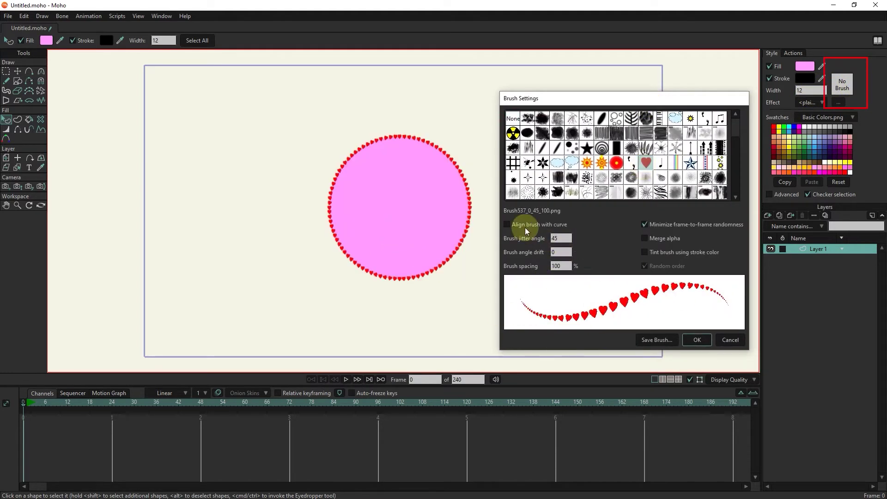
click(587, 162)
click(574, 146)
click(633, 150)
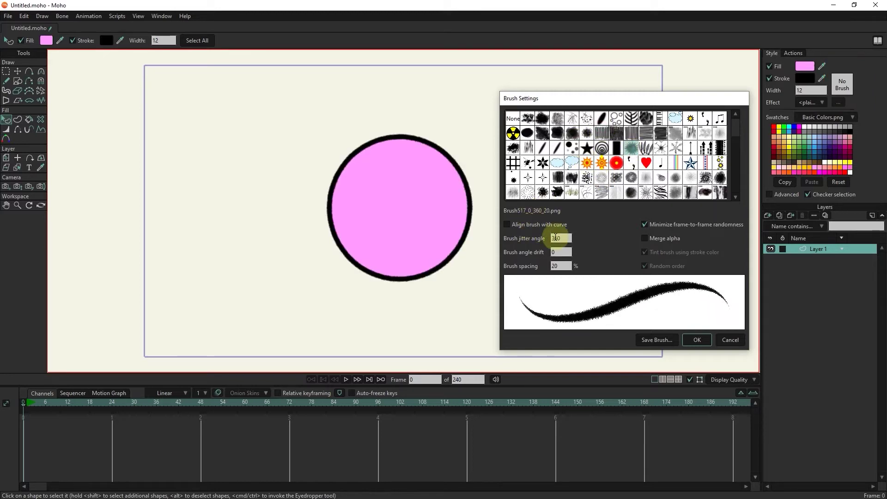
click(646, 163)
click(565, 251)
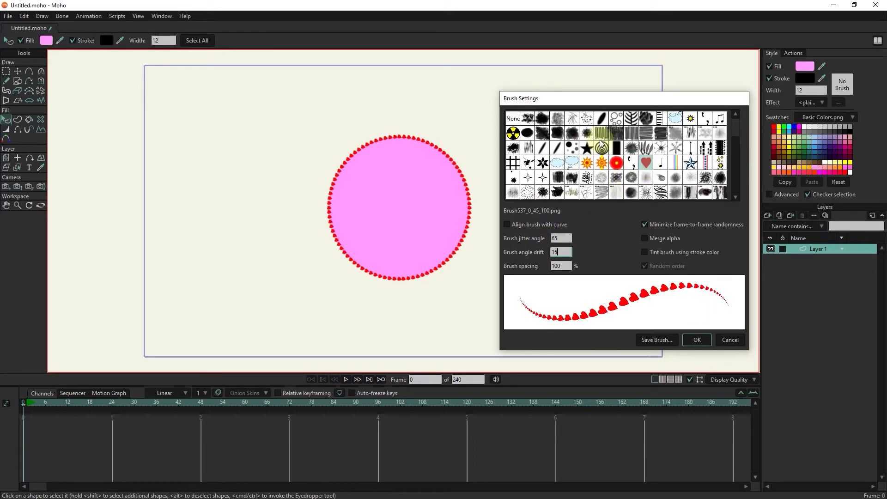
Preview the sun, cloud and other textured brushes on the stroke, then set the brush back to None.
click(599, 164)
click(635, 179)
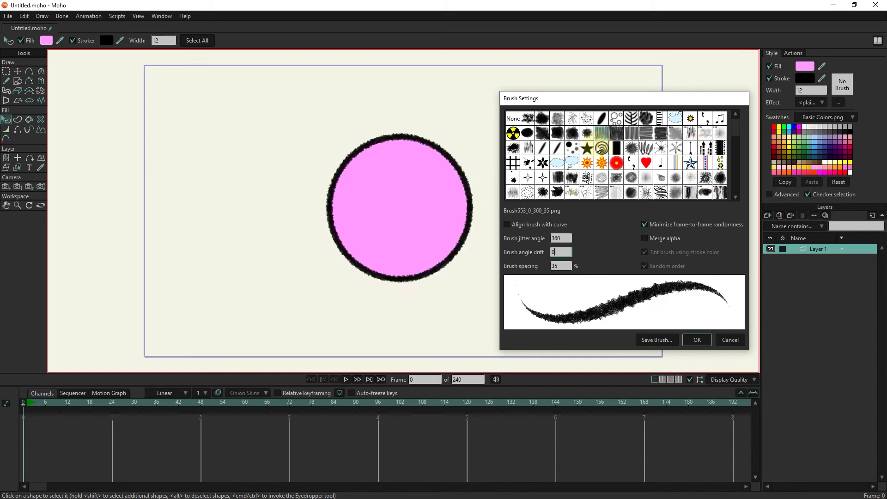
click(558, 163)
click(514, 118)
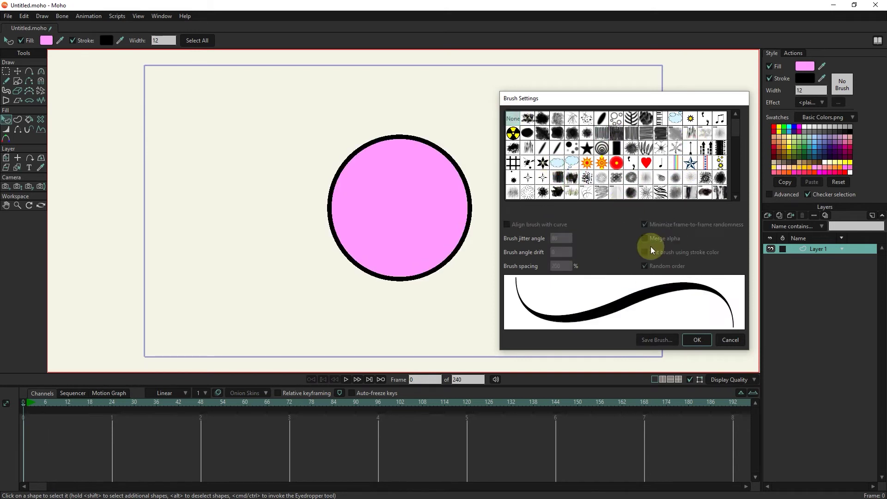
click(697, 340)
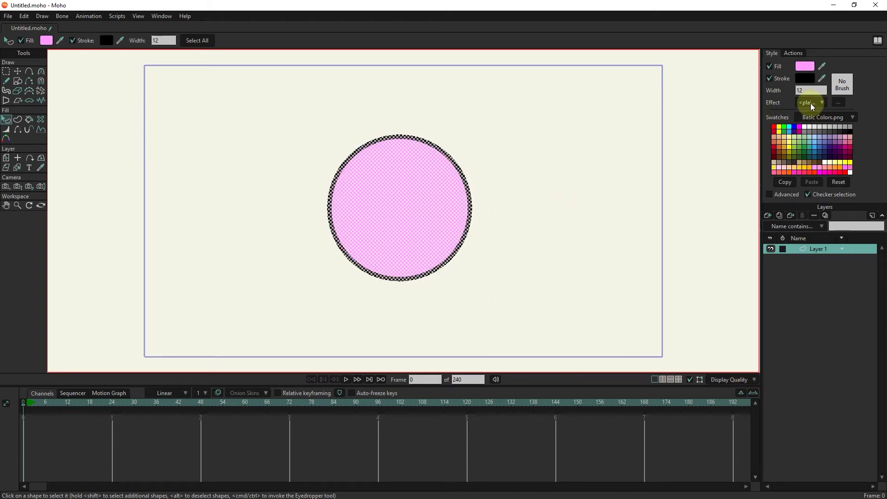
Apply the Shaded effect to the circle and set its light angle to 45.
click(810, 104)
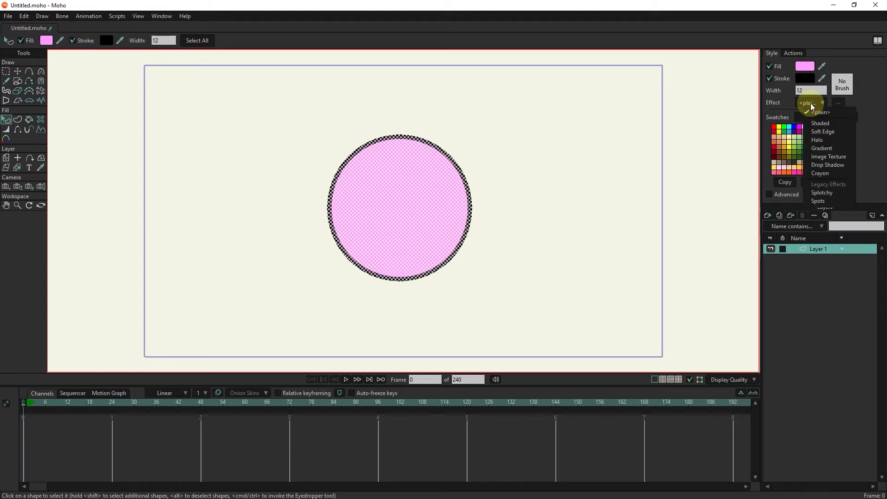
click(827, 124)
drag(480, 181, 597, 123)
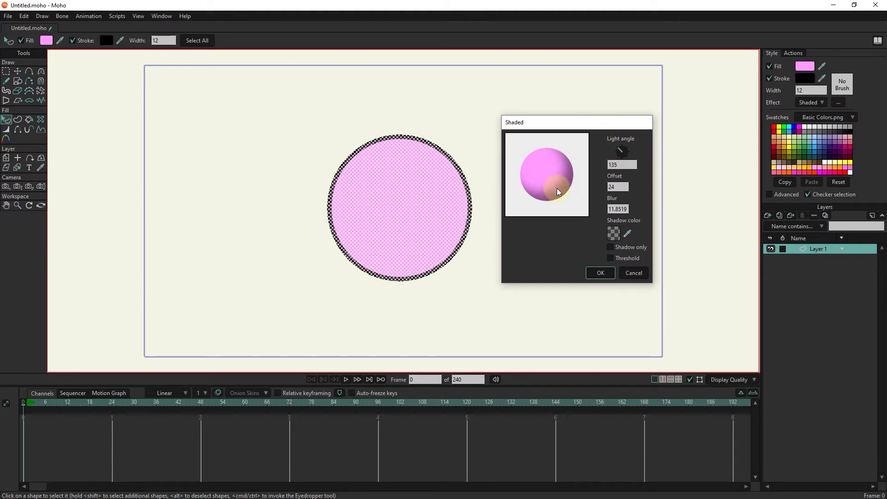
mouse_move(625, 148)
mouse_down()
mouse_move(616, 159)
mouse_move(627, 147)
mouse_up()
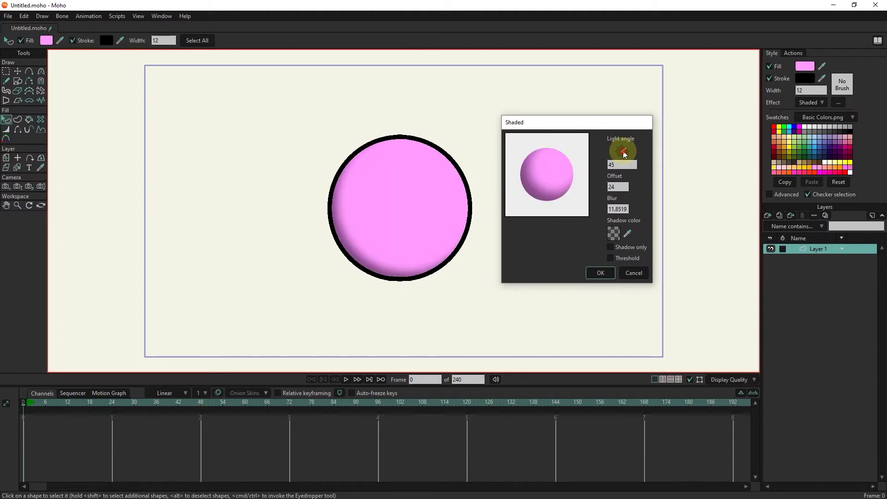
Try a green shadow colour for the Shaded effect, then choose a semi-transparent dark shadow.
click(615, 233)
click(723, 282)
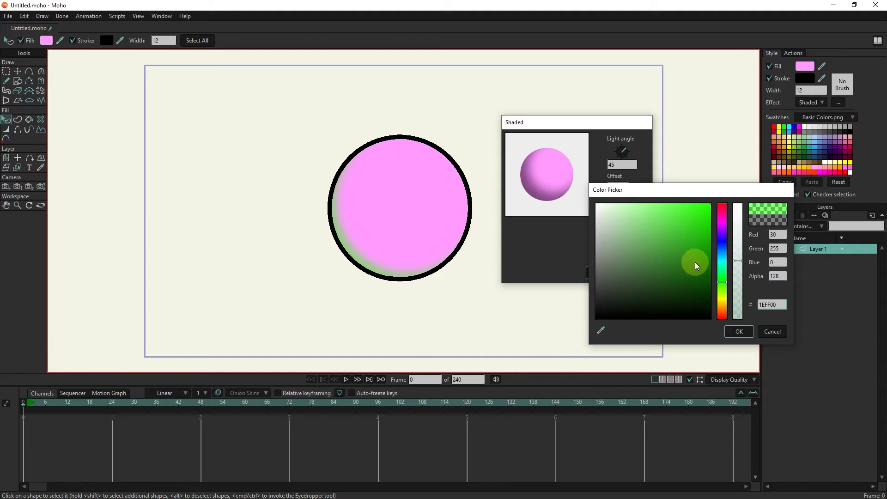
drag(697, 265, 606, 336)
click(740, 332)
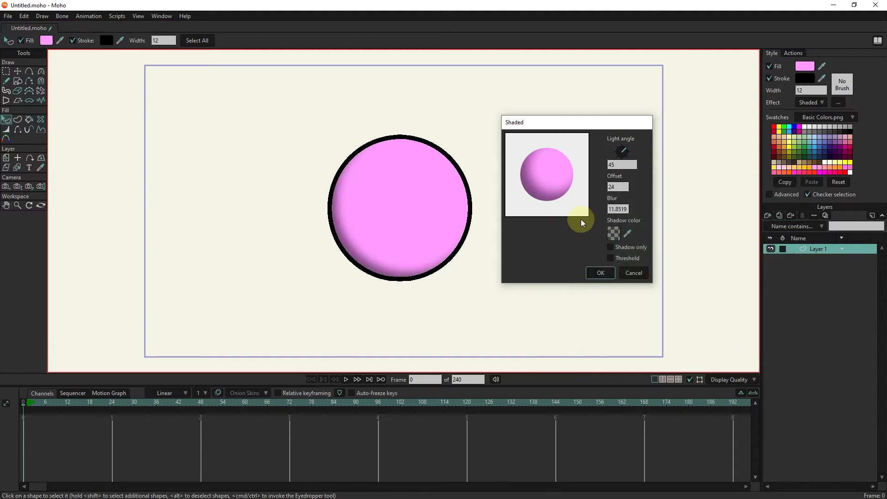
Preview the Shadow only and Threshold options on and off, then discard the Shaded setting changes.
click(618, 250)
click(617, 250)
click(616, 260)
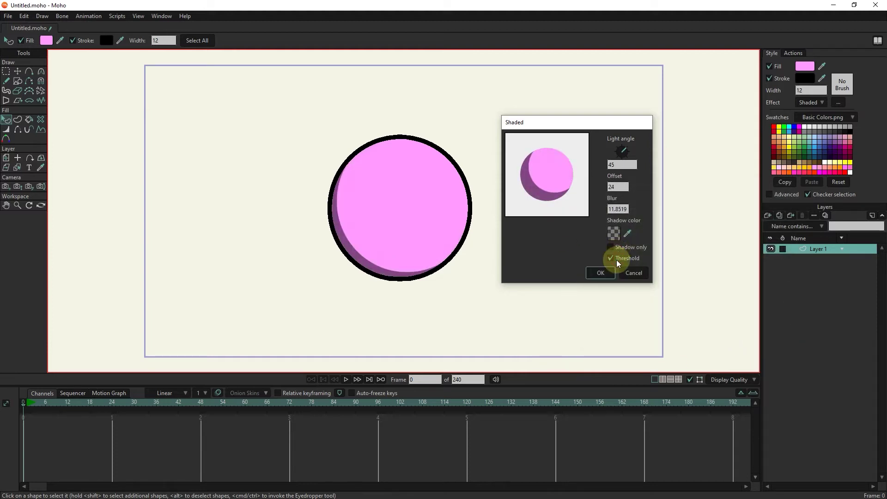
click(617, 260)
click(617, 260)
click(617, 260)
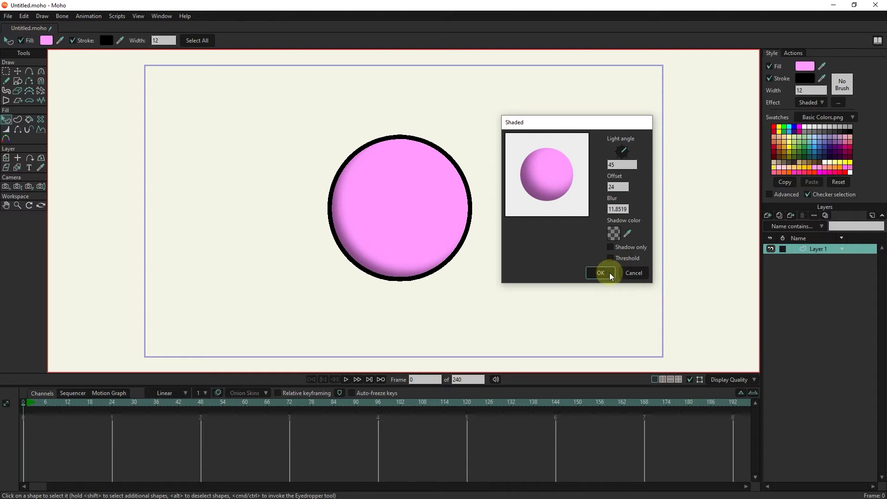
click(633, 273)
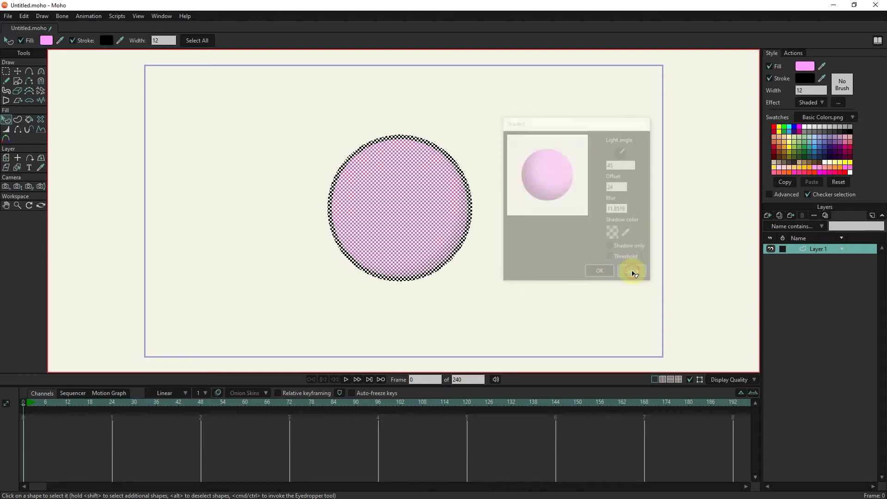
Switch the circle's effect to Soft Edge and adjust its blur radius.
click(811, 103)
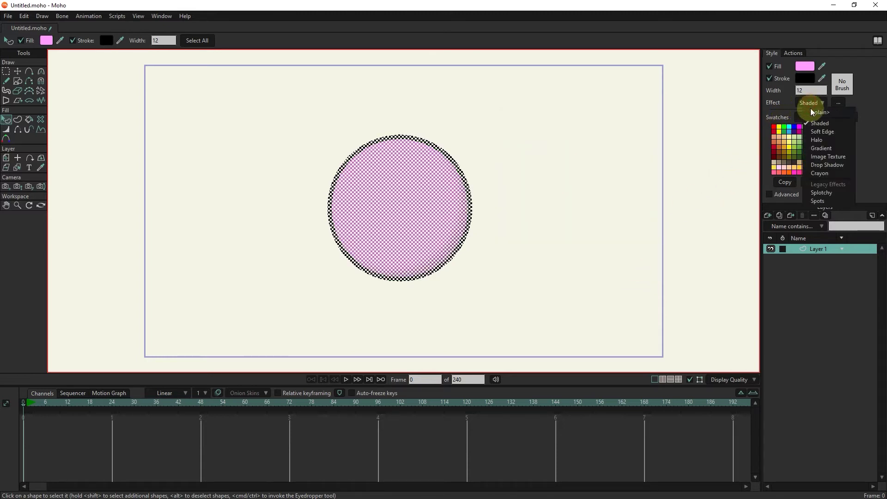
click(822, 132)
drag(424, 207, 568, 146)
scroll(642, 165, up, 1)
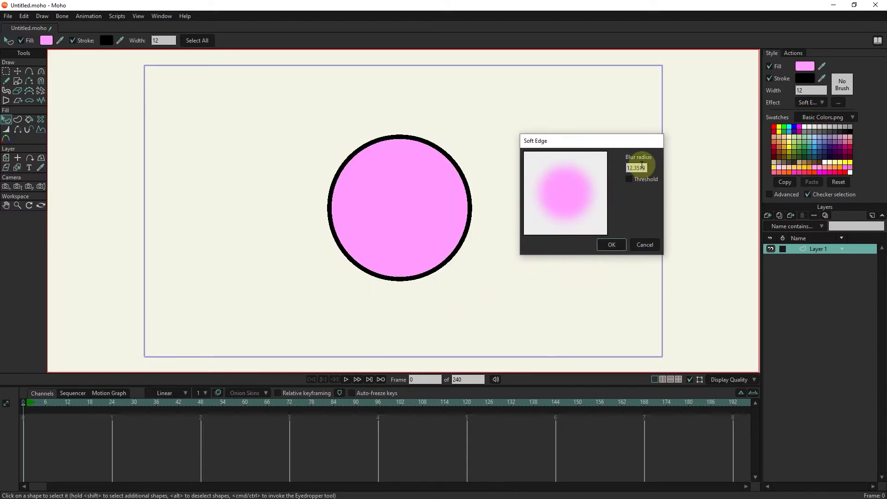
mouse_move(642, 166)
mouse_down()
mouse_move(614, 183)
mouse_move(634, 180)
mouse_up()
click(609, 245)
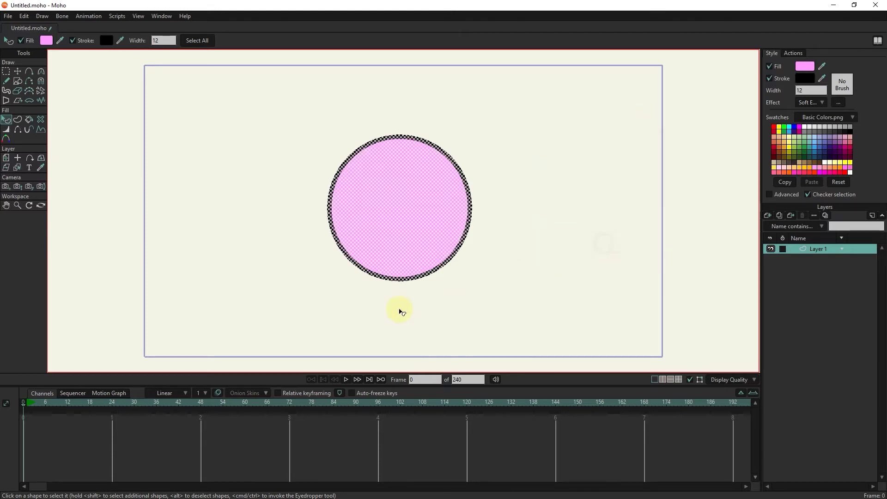
Turn off the circle's stroke and render the current frame to preview the soft edge.
key(ctrl+r)
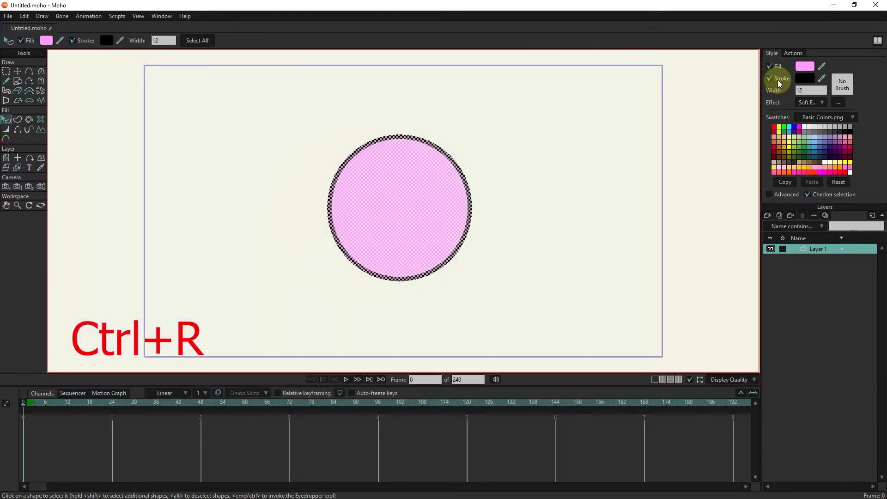
click(770, 79)
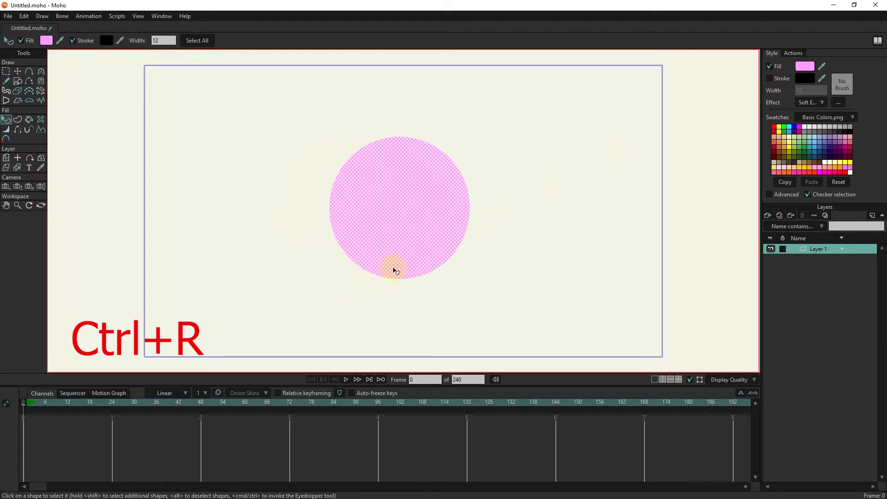
key(ctrl+r)
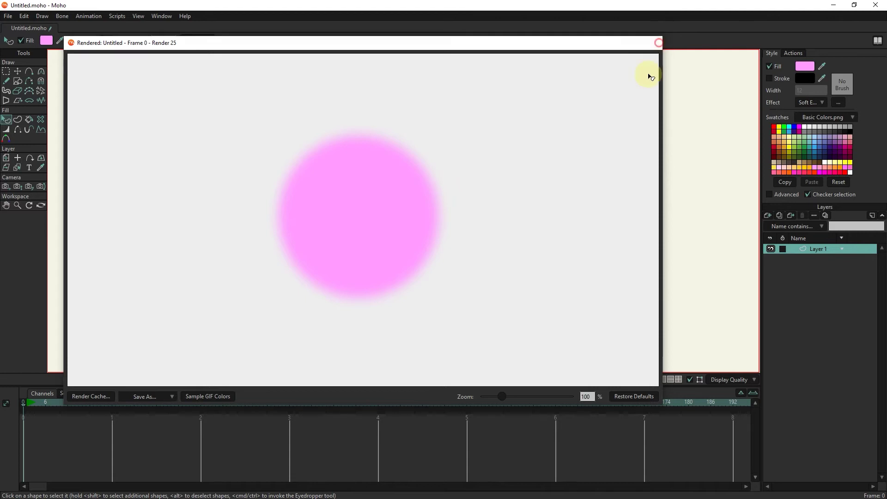
click(652, 42)
Reset the circle's Soft Edge effect to plain, then apply the Halo effect.
click(810, 102)
click(814, 102)
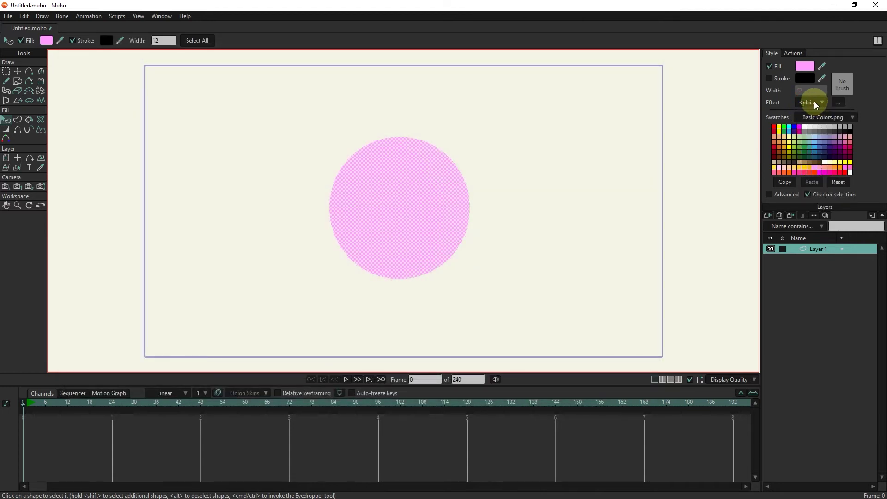
click(813, 102)
click(810, 140)
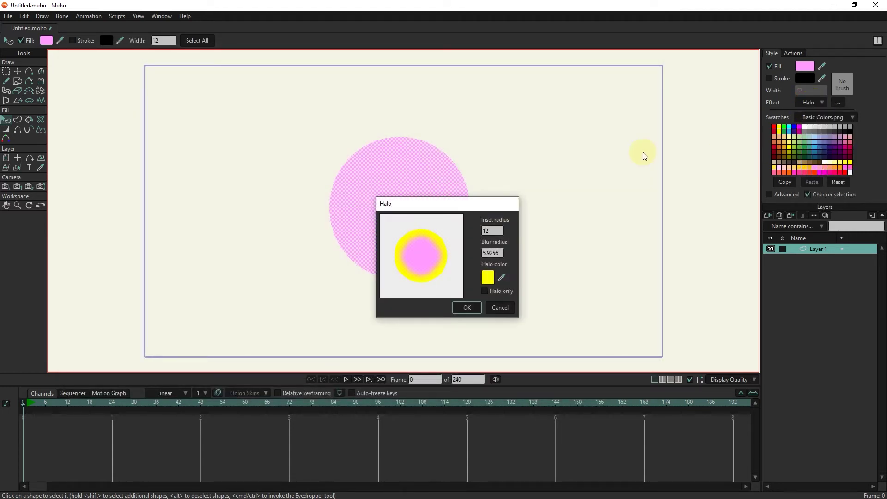
drag(467, 205, 577, 135)
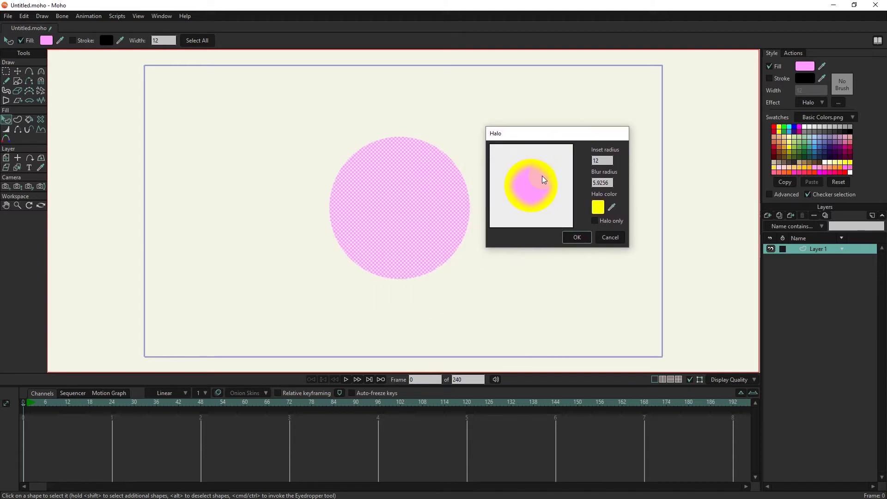
Change the halo colour to dark green (247A1D).
click(599, 207)
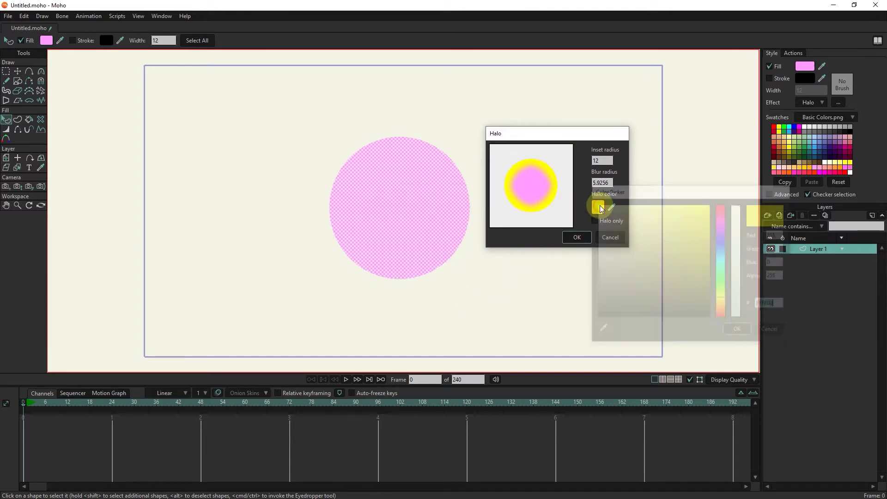
click(722, 234)
click(683, 263)
click(722, 281)
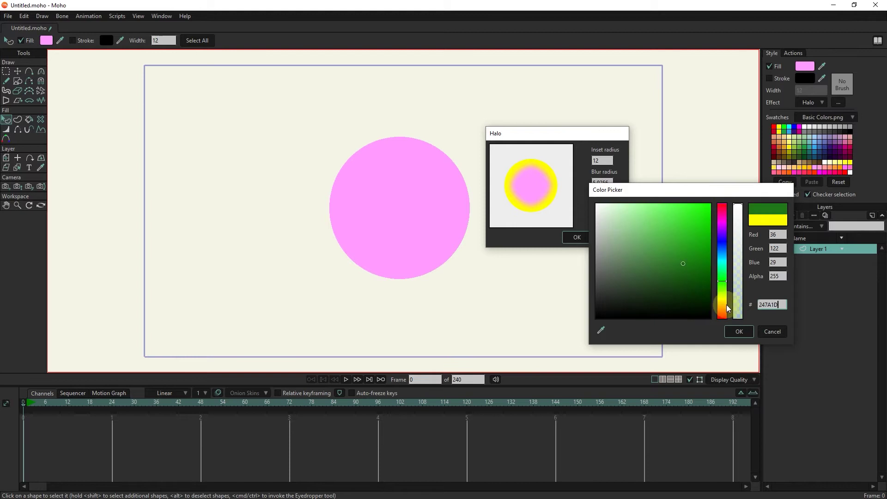
click(739, 332)
Adjust the halo's inset radius, accept the settings and render the current frame to preview the halo.
scroll(604, 160, up, 8)
scroll(606, 160, down, 2)
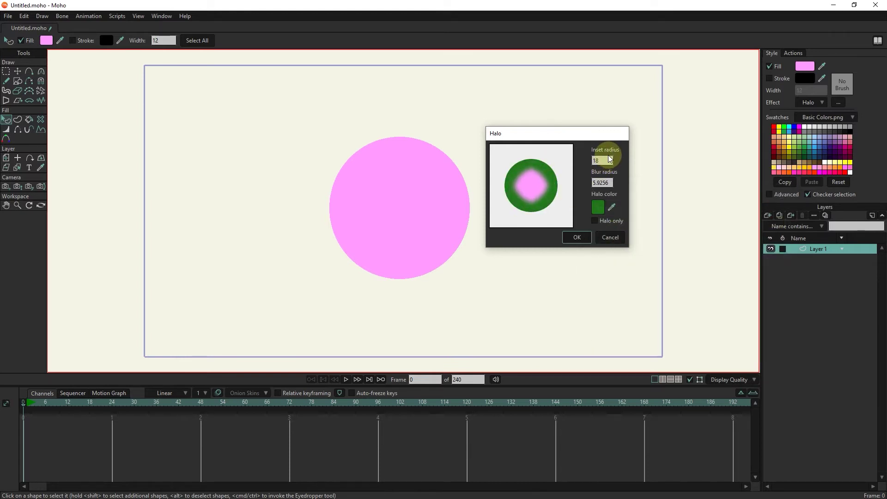
click(577, 237)
key(ctrl+r)
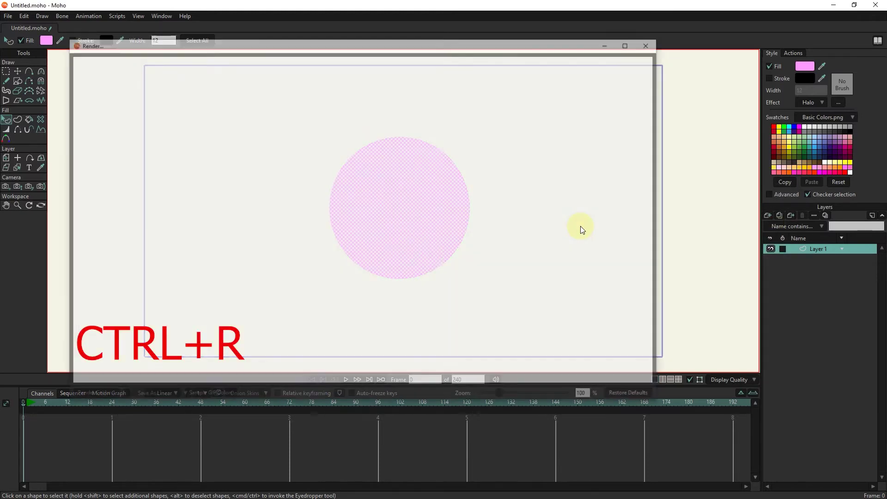
click(652, 42)
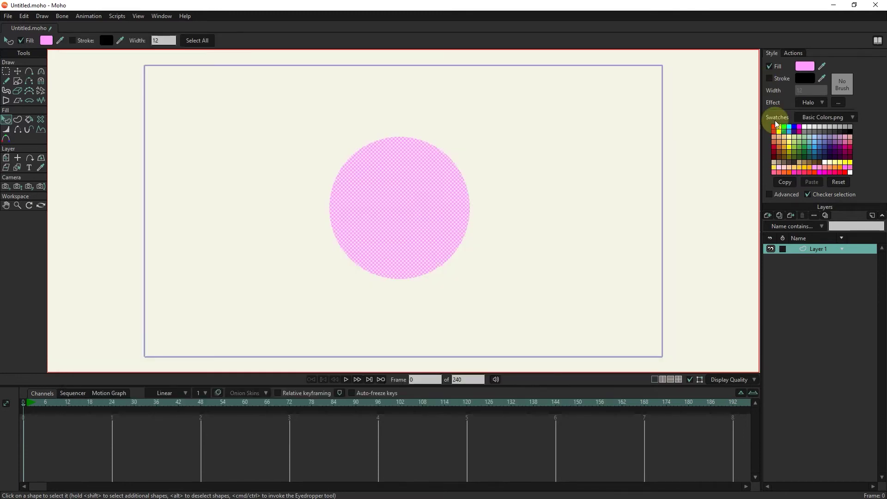
Reset the circle's Halo effect to plain, then apply the Gradient effect.
click(814, 102)
click(819, 114)
click(815, 101)
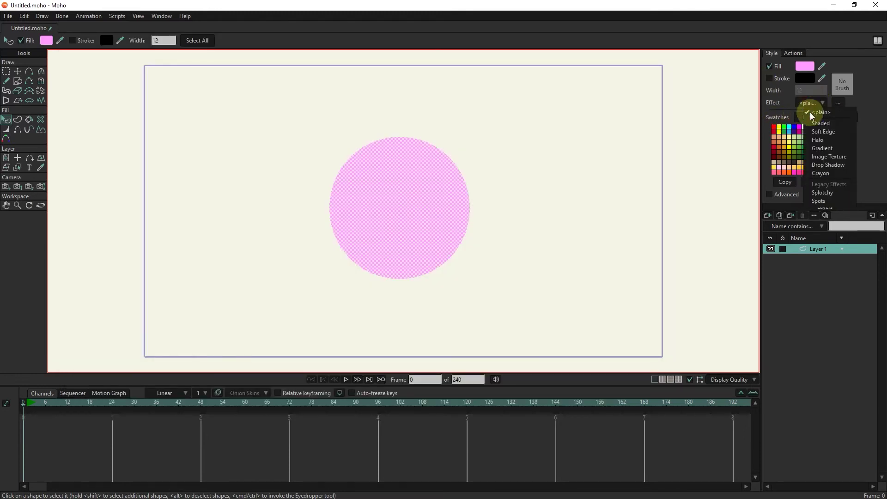
click(825, 148)
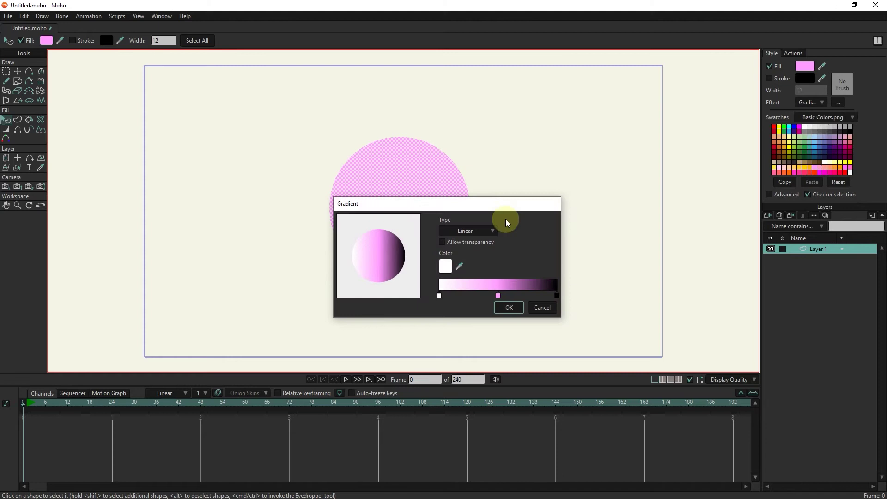
drag(506, 203, 639, 146)
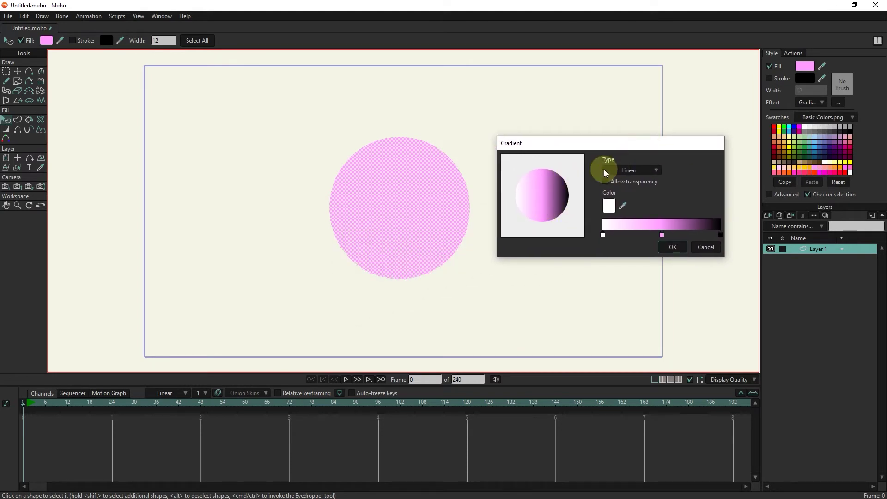
Try the Radial, Reflected and Angle gradient types on the circle.
click(632, 171)
click(639, 189)
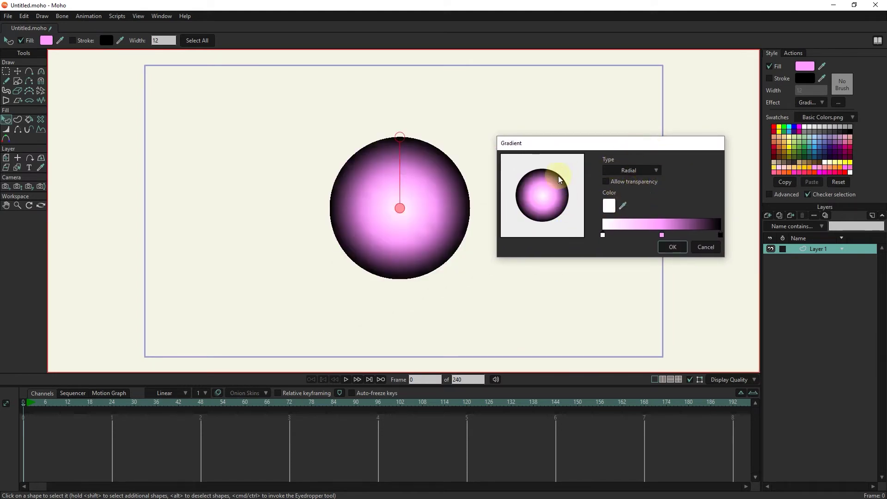
click(650, 172)
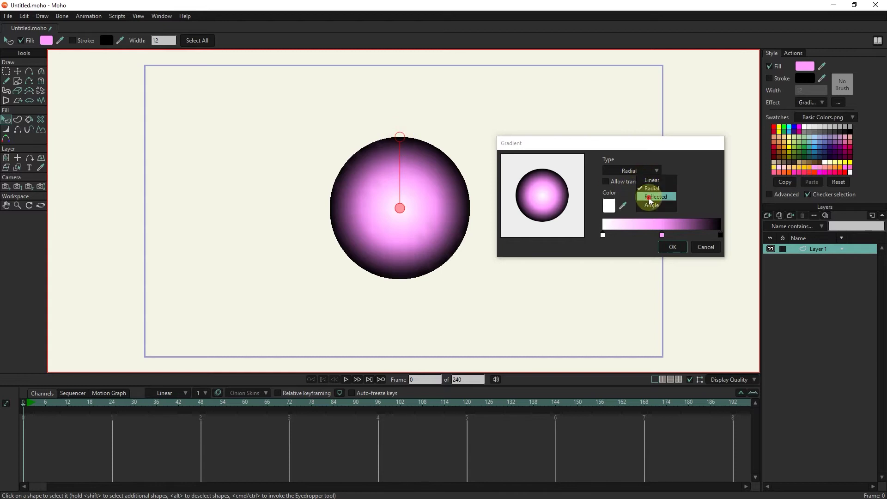
click(646, 197)
click(634, 171)
click(641, 210)
Change the white starting colour stop of the gradient to red.
click(604, 236)
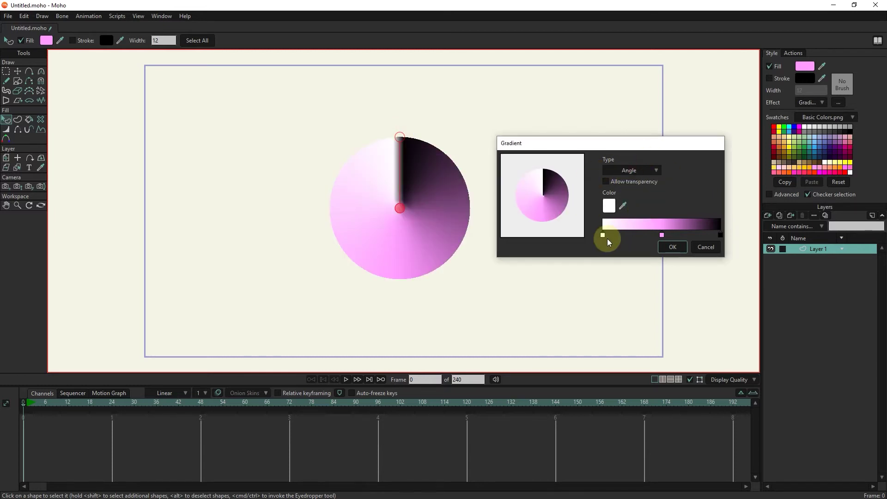
click(609, 205)
drag(697, 231, 710, 204)
click(737, 331)
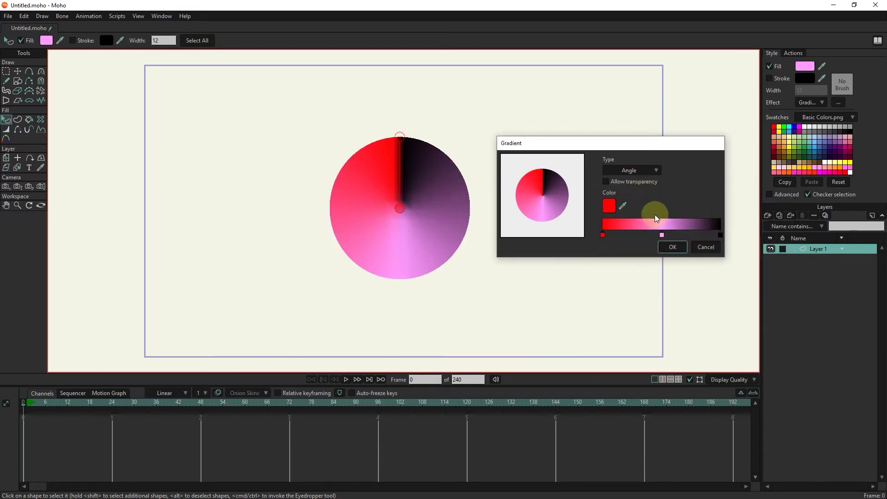
Set the gradient type to Linear and accept the gradient settings.
click(648, 169)
click(678, 179)
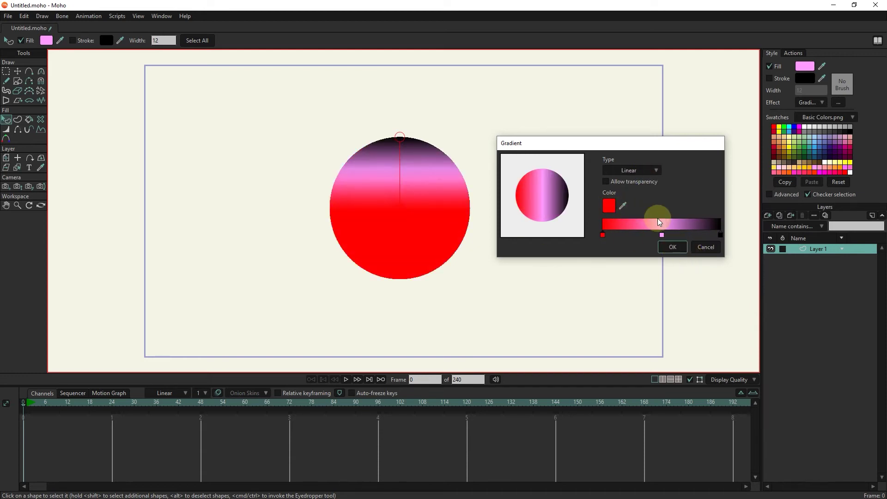
click(672, 247)
Reorient the gradient with its direction handle on the circle and render the current frame.
drag(400, 137, 440, 206)
key(ctrl+r)
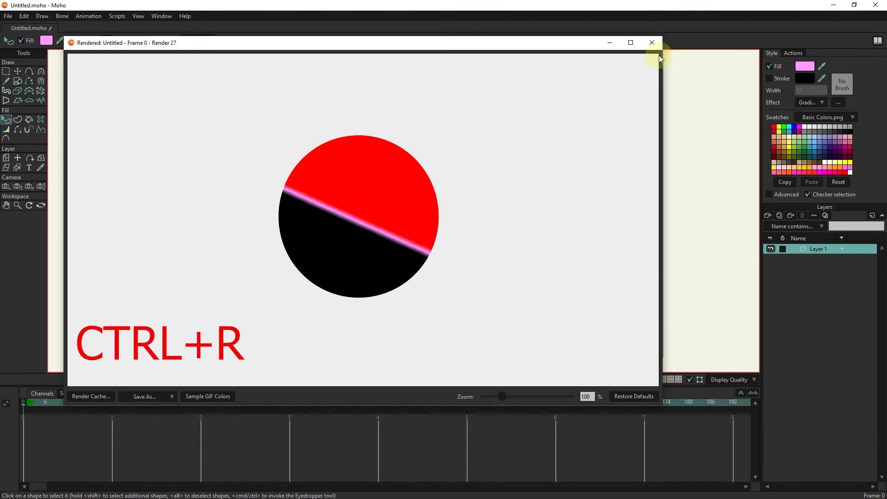
click(652, 43)
Reset the effect to plain, then apply Image Texture with 00000.png from the Desktop as the texture.
click(812, 102)
click(815, 112)
click(815, 101)
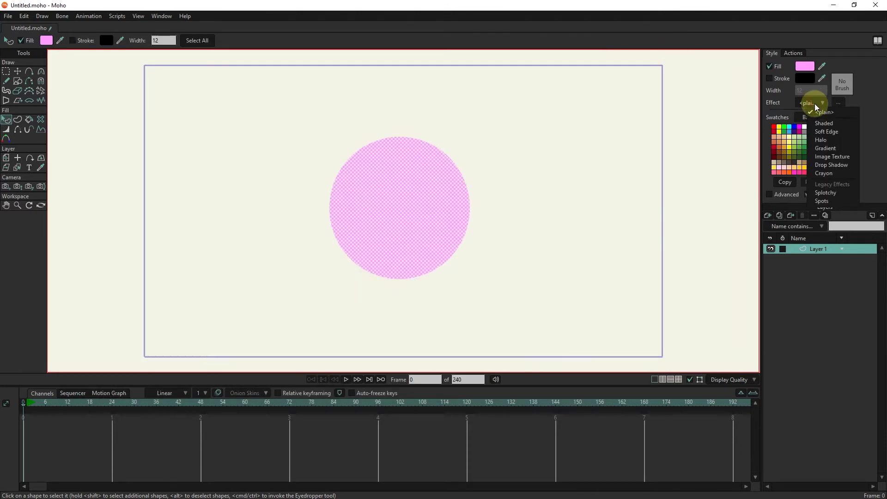
click(831, 157)
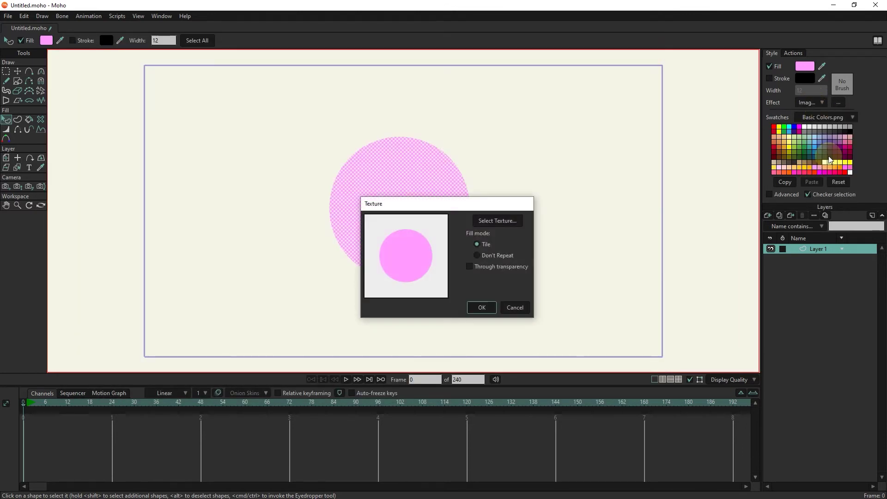
click(614, 185)
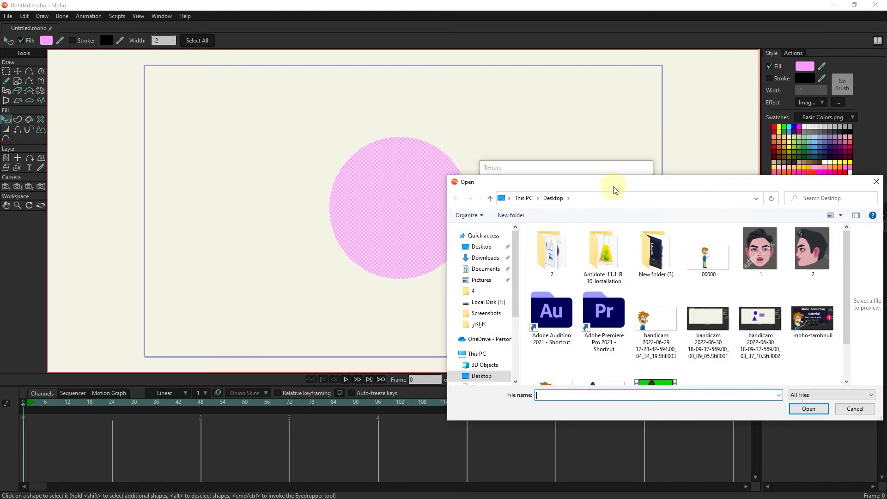
click(707, 253)
key(Return)
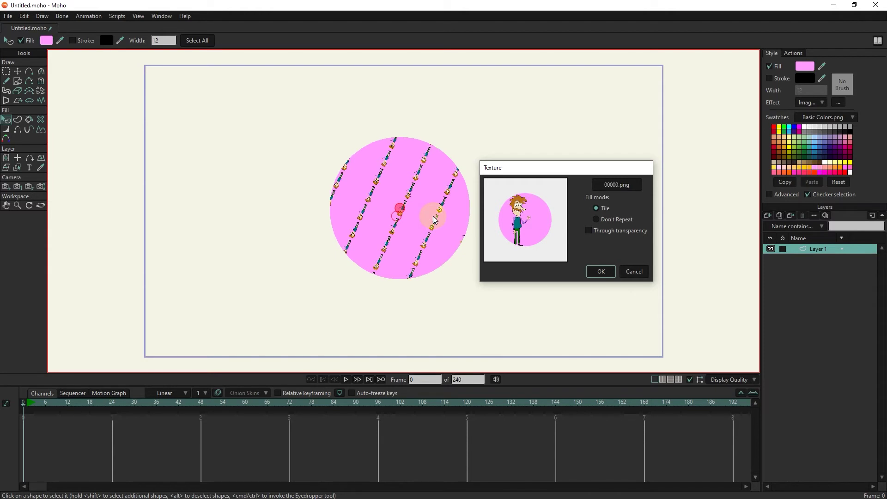
Try the Don't Repeat fill mode, then return to Tile and accept the texture settings.
click(618, 221)
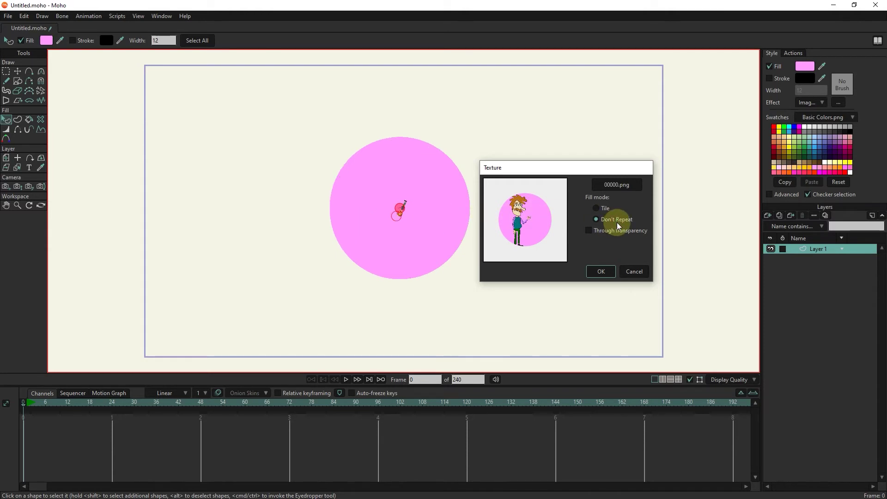
click(605, 211)
click(600, 271)
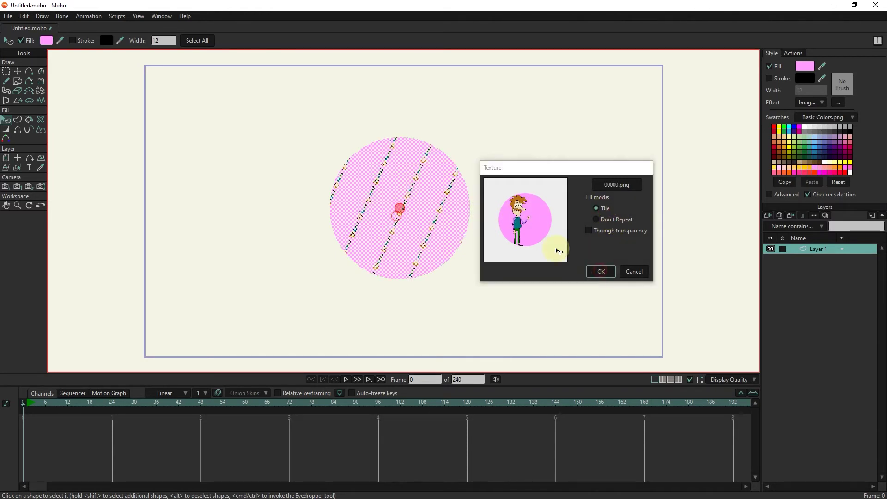
Rotate the tiled texture with its handle on the circle and render the current frame.
drag(394, 208, 465, 192)
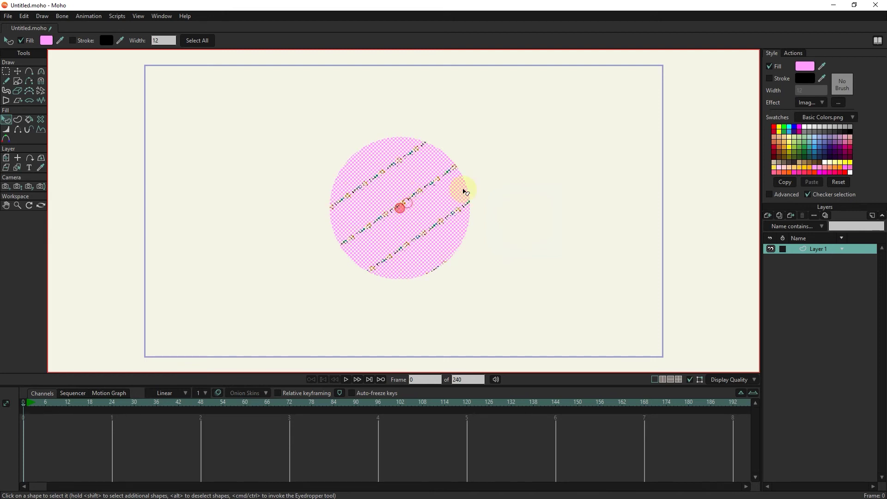
key(ctrl+r)
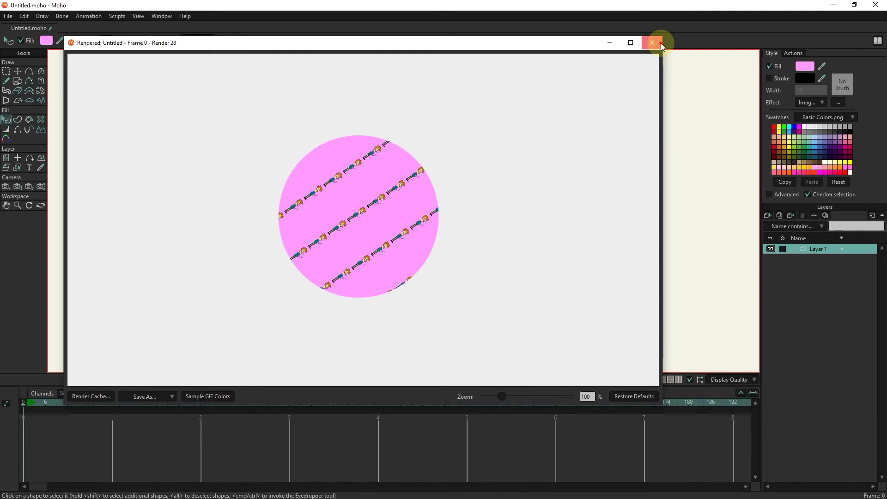
click(661, 43)
Reset the circle's Image Texture effect to plain, then apply the Drop Shadow effect.
click(820, 104)
click(823, 111)
click(812, 102)
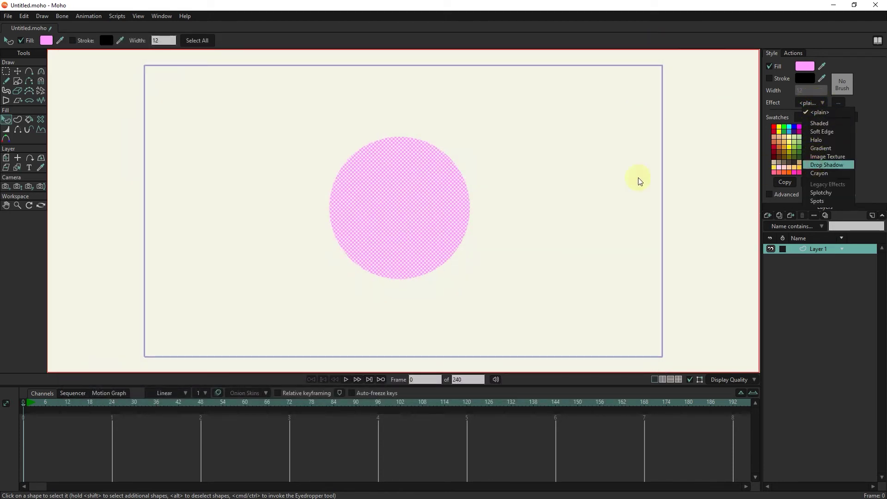
drag(462, 185, 604, 145)
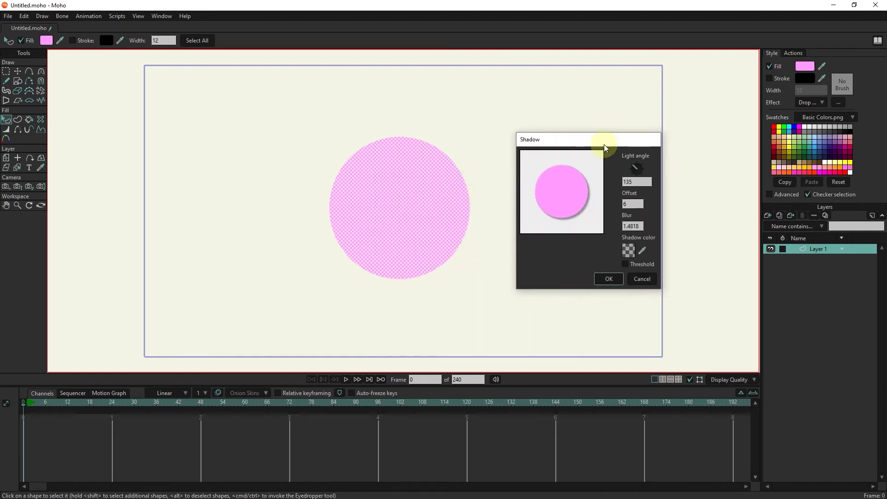
Set the drop shadow's offset to 13 and its light angle to 270.
double_click(633, 205)
text(13)
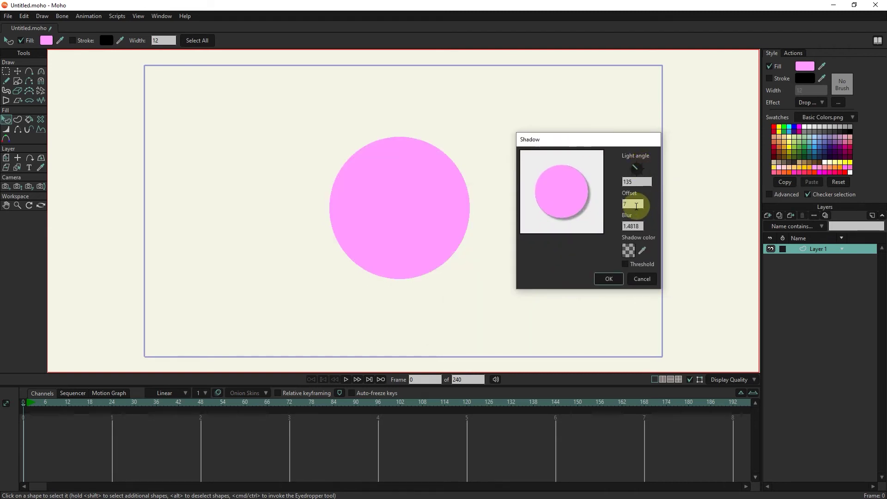
drag(639, 168, 638, 173)
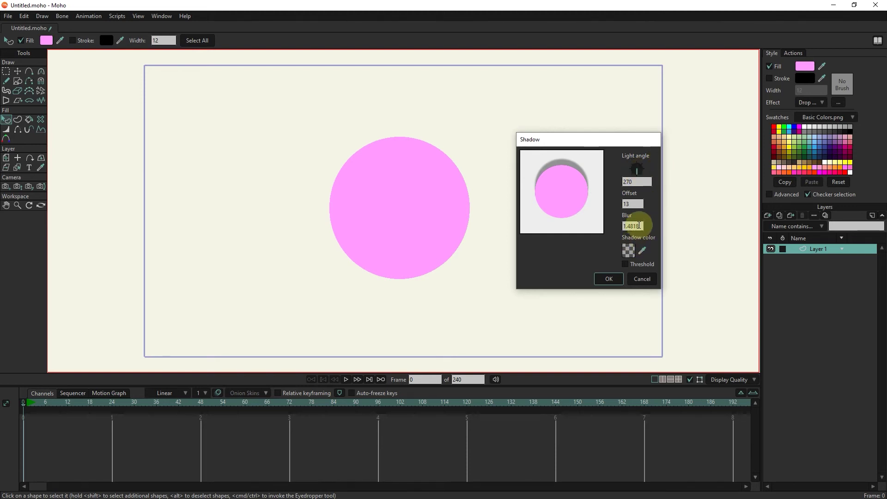
Try a red shadow colour, then change it back to semi-transparent black and accept the shadow settings.
click(629, 251)
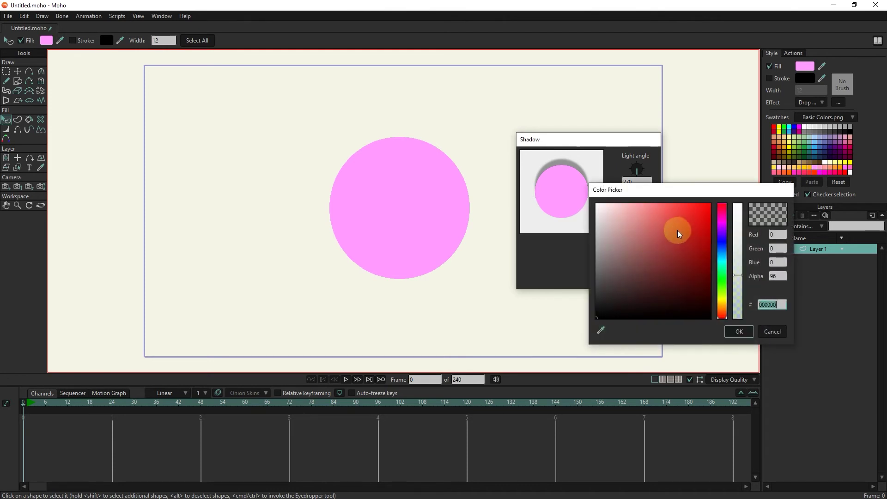
drag(677, 231, 696, 218)
click(740, 332)
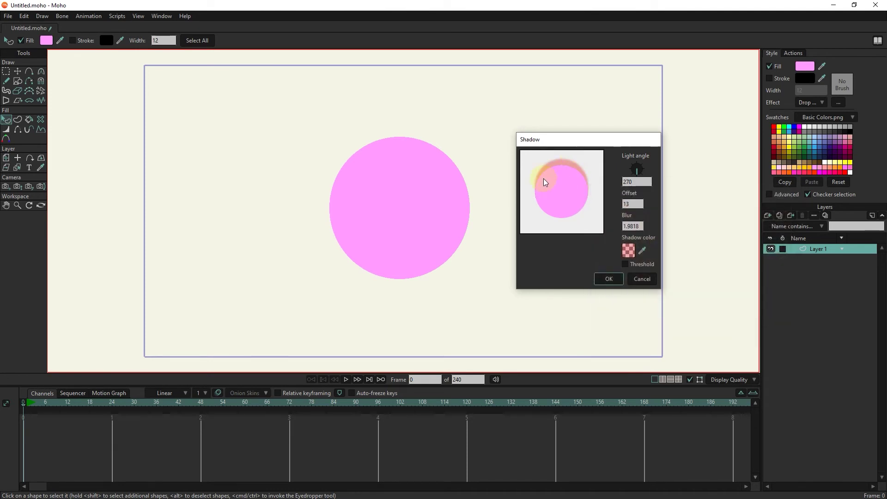
click(630, 251)
click(609, 307)
click(739, 328)
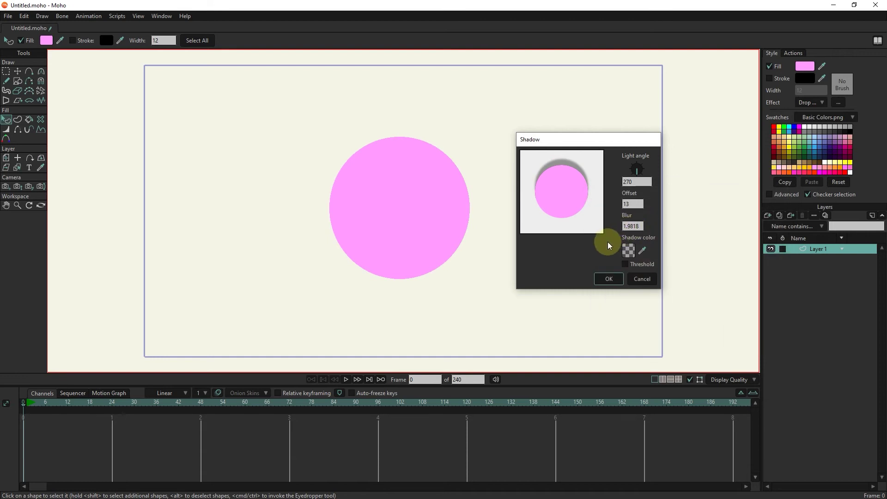
click(609, 279)
Reset the circle's Drop Shadow effect to plain, then apply the Crayon effect.
click(808, 102)
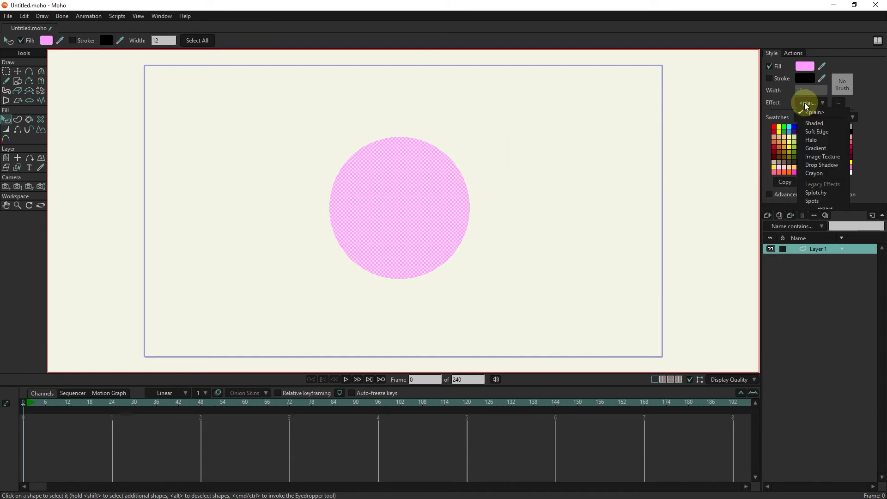
click(817, 172)
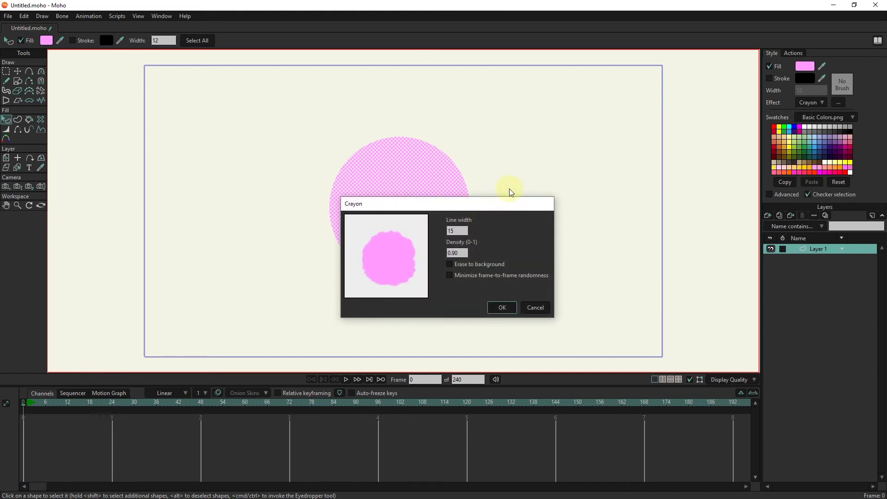
drag(505, 207, 674, 142)
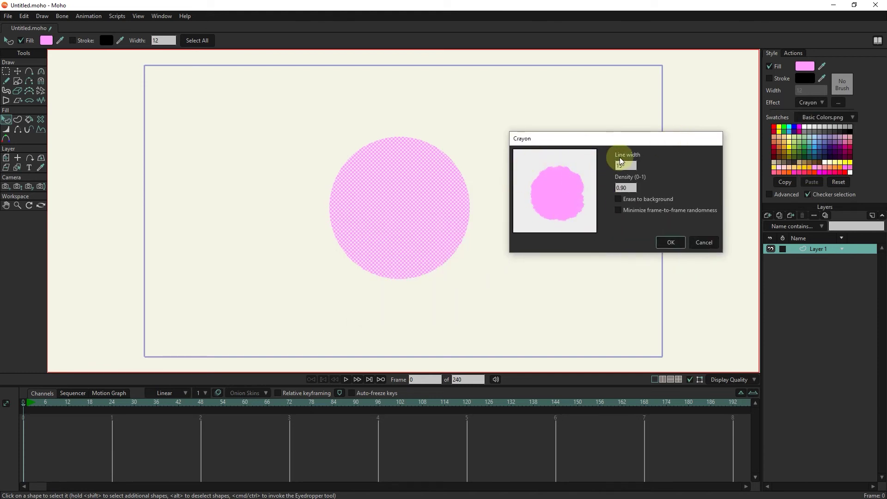
Try a Crayon line width of 18, then cancel the Crayon settings.
scroll(628, 166, up, 3)
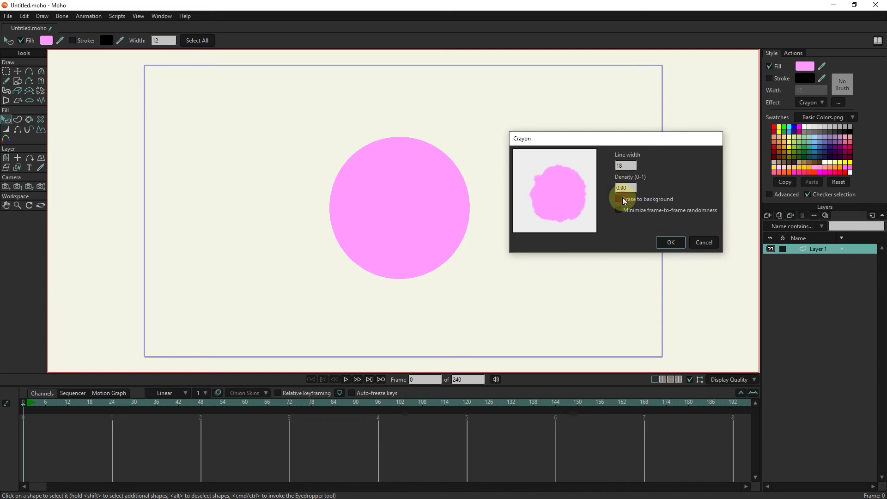
click(705, 243)
Apply the Splotchy effect to the circle with a magnitude of 31 and render the frame to preview it.
click(811, 103)
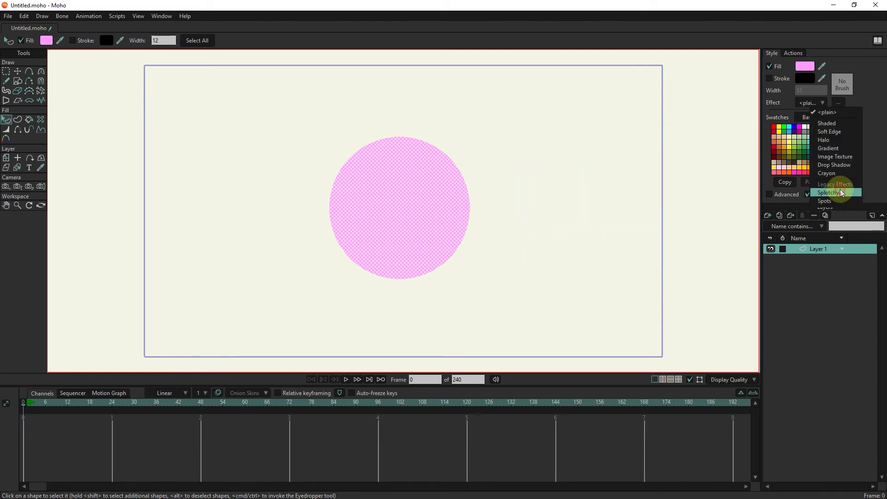
click(838, 192)
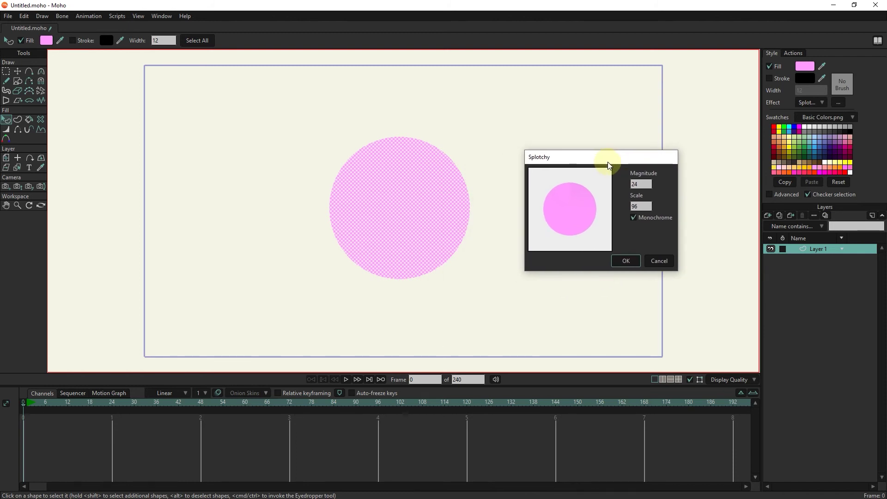
scroll(643, 182, up, 7)
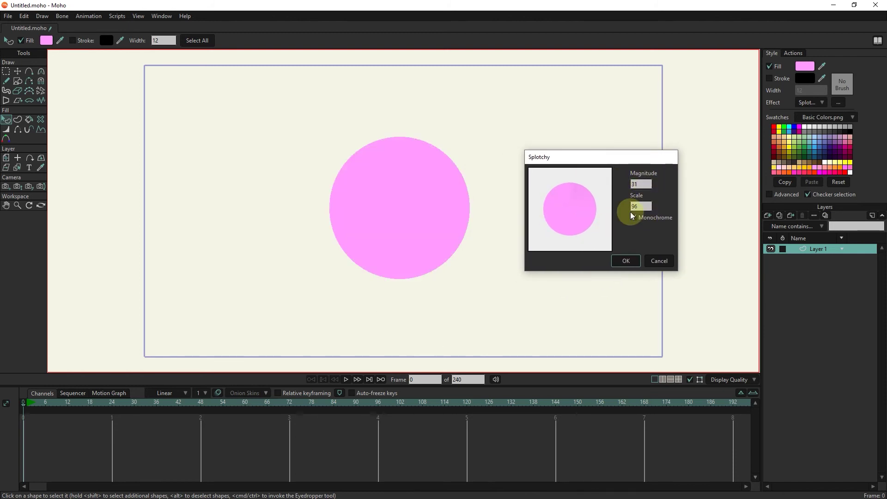
click(626, 261)
key(ctrl+r)
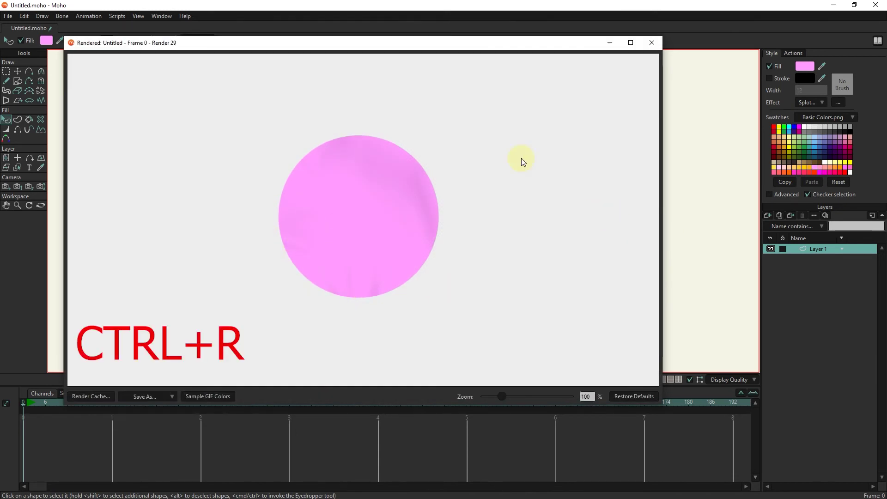
Replace the circle's Splotchy effect with Spots and change the spot colour to yellow, F0FF00.
click(819, 103)
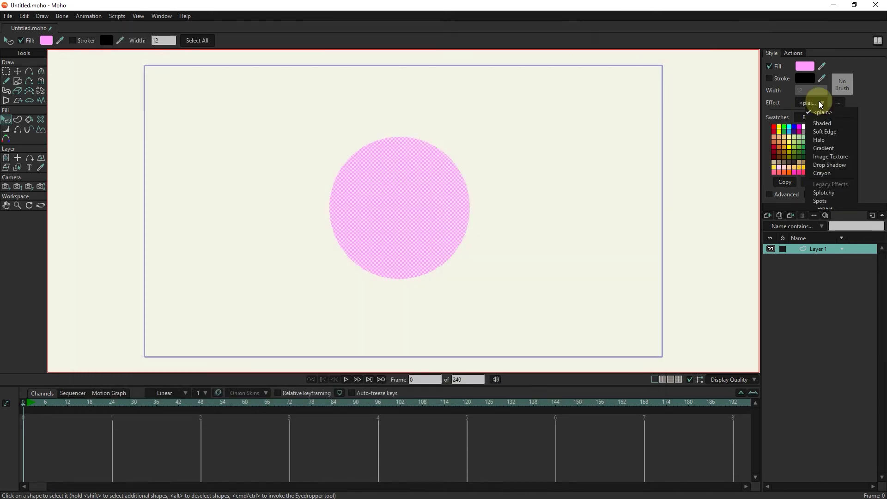
click(829, 200)
drag(451, 178, 577, 129)
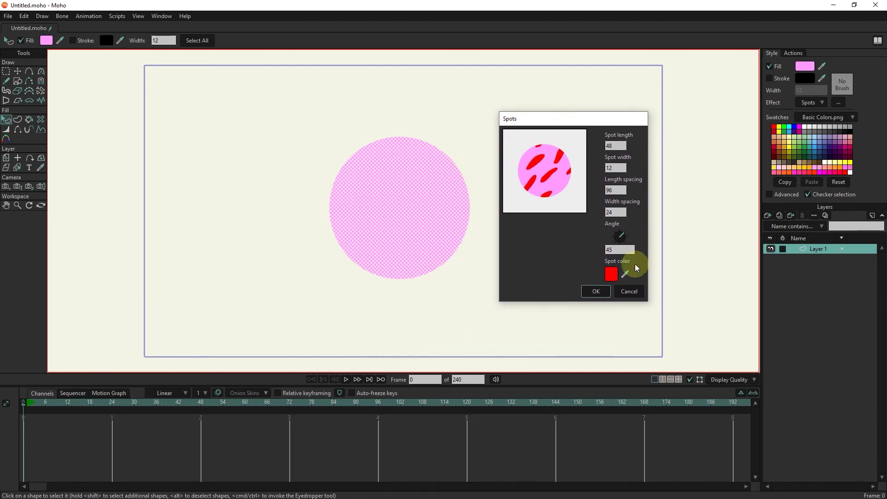
click(612, 274)
click(726, 300)
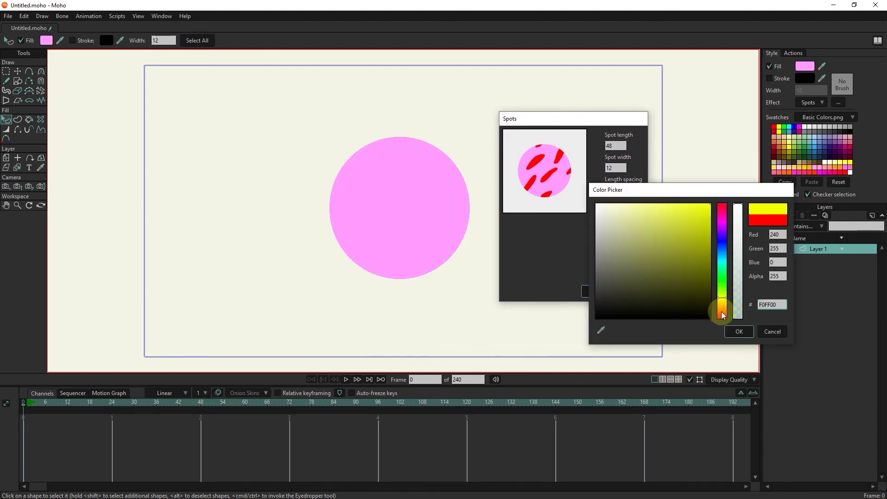
key(Return)
Set the spot length to 53, spot width to 18, length spacing to 100 and width spacing to 28.
click(617, 147)
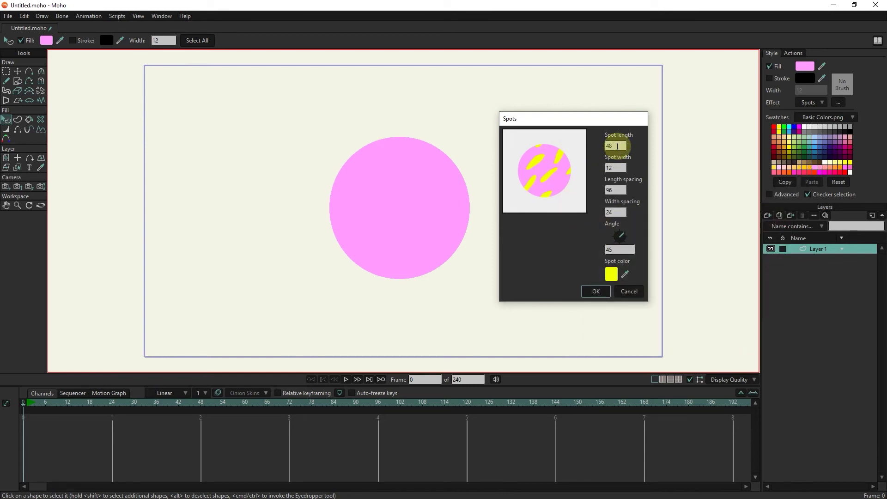
text(53)
click(617, 168)
text(18)
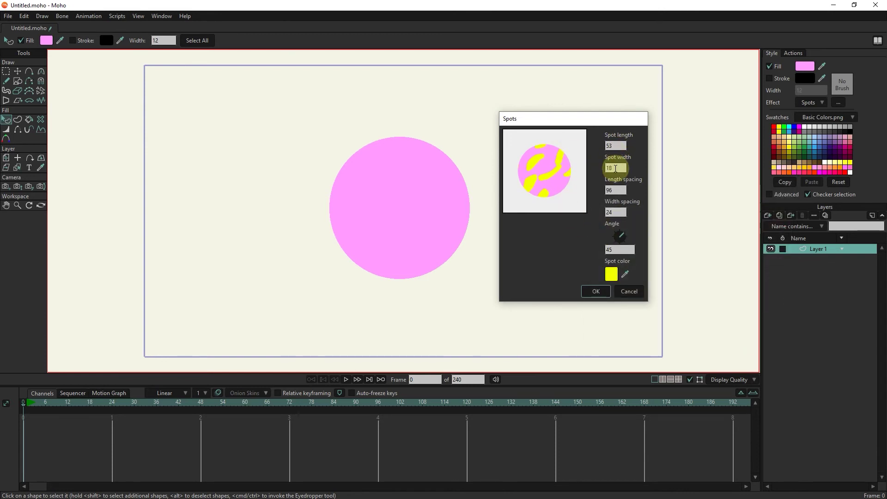
click(617, 190)
text(100)
click(620, 212)
text(27)
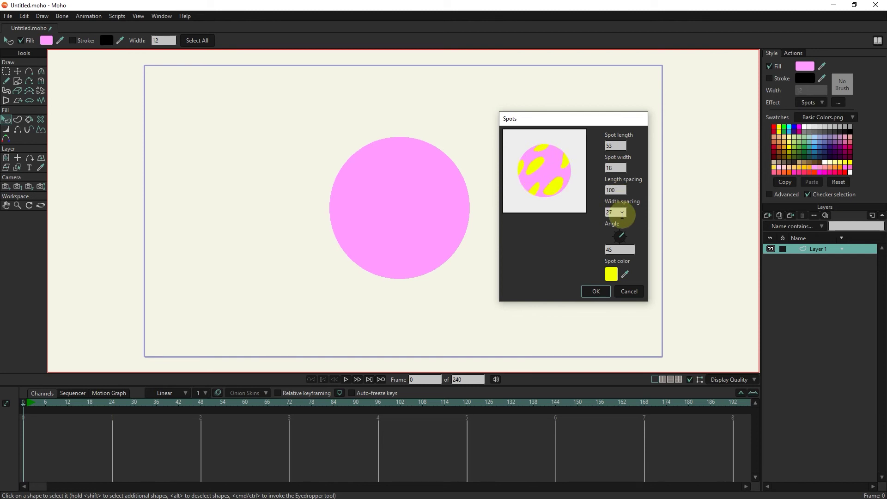
scroll(623, 215, up, 1)
Set the spots' angle to 219.74 and accept the settings, rendering the frame to preview the result.
drag(619, 232, 611, 260)
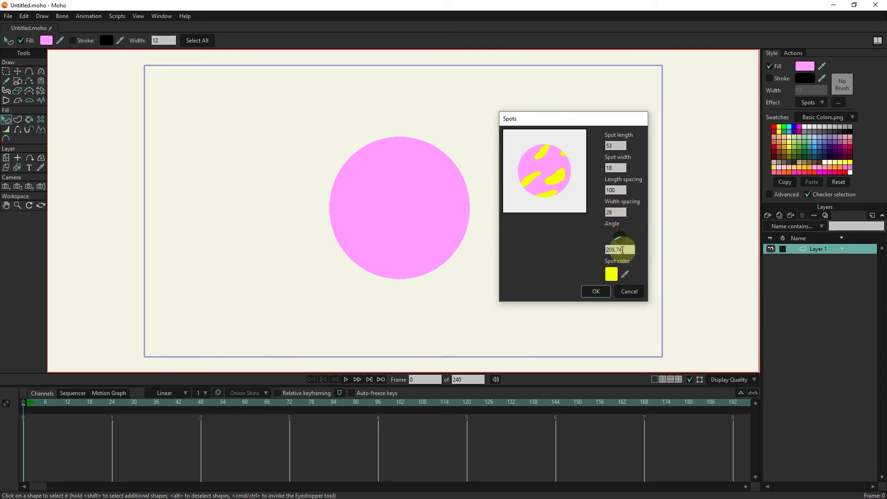
click(604, 289)
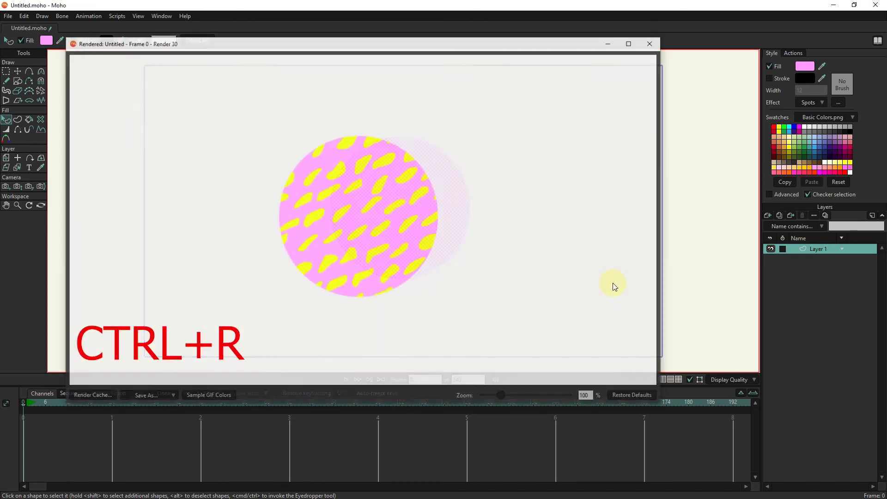
click(653, 43)
Review the Spots effect settings without changing them, then reset the circle's effect to plain.
click(840, 103)
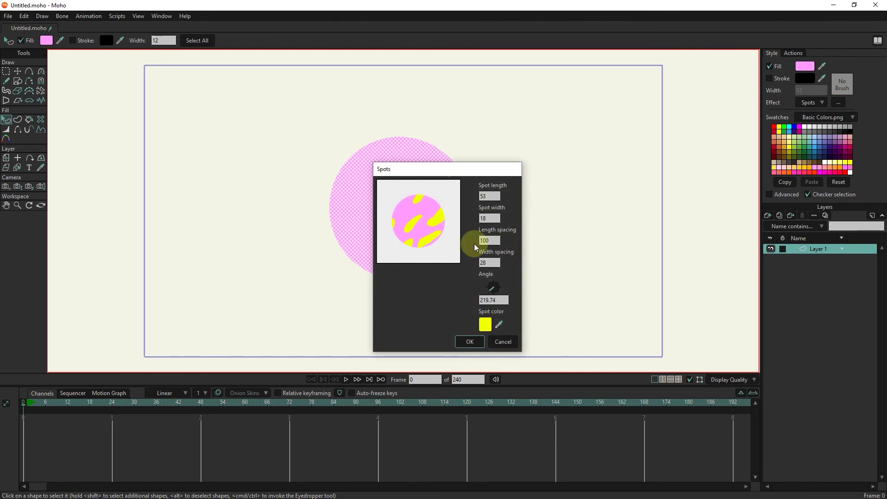
click(507, 342)
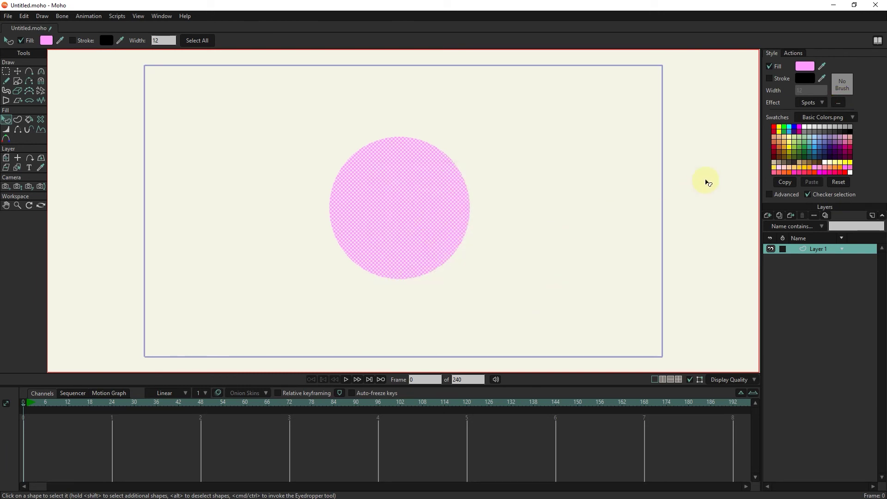
click(816, 102)
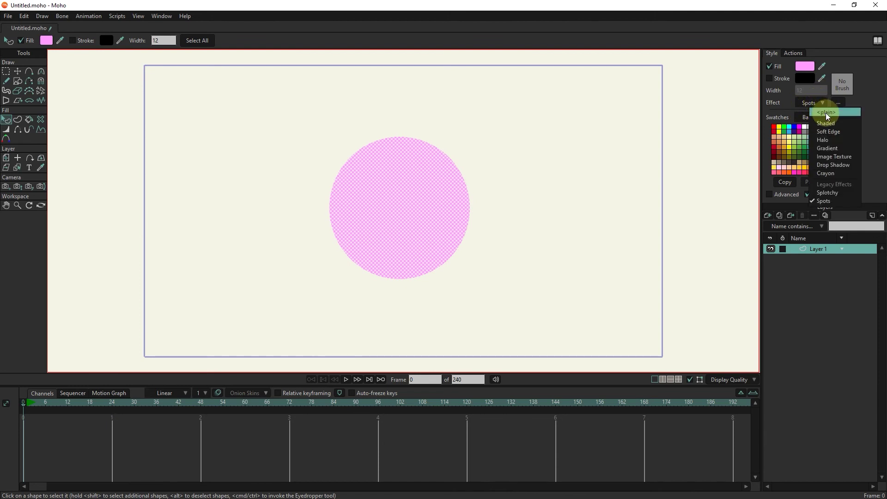
click(835, 113)
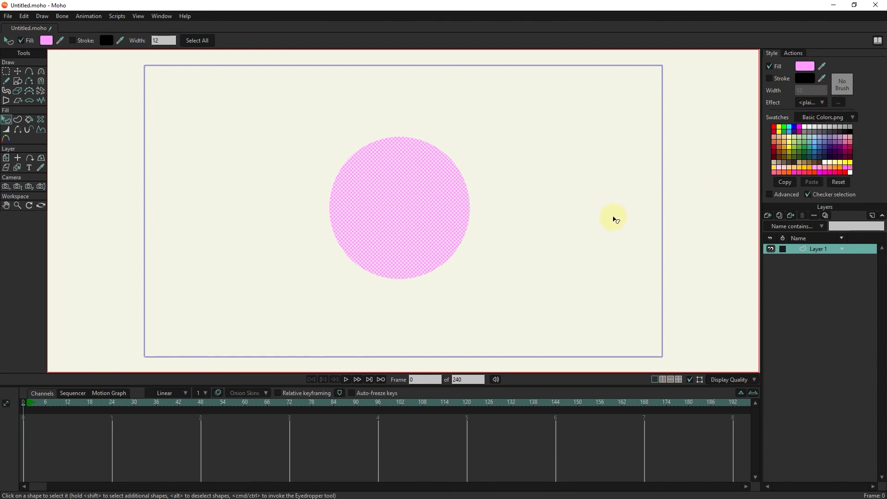
Load the Face.png swatches and try the light skin and dark red fills on the circle, ending with the pink swatch.
click(824, 118)
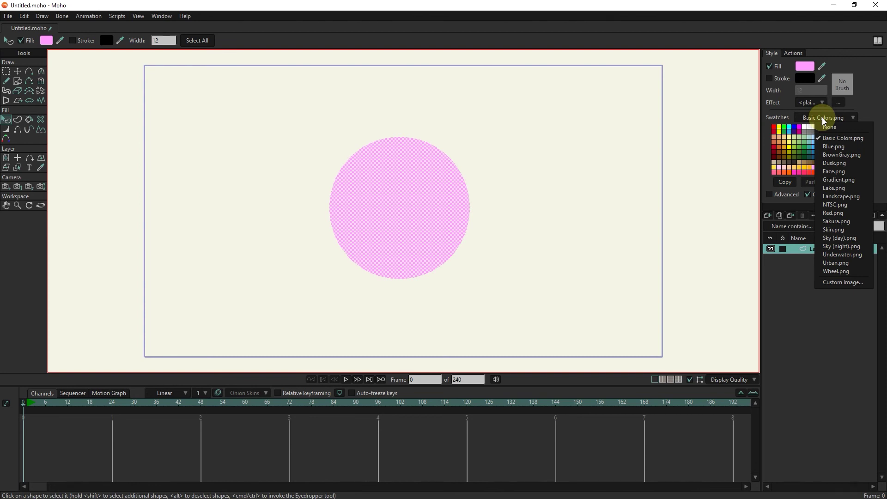
click(827, 173)
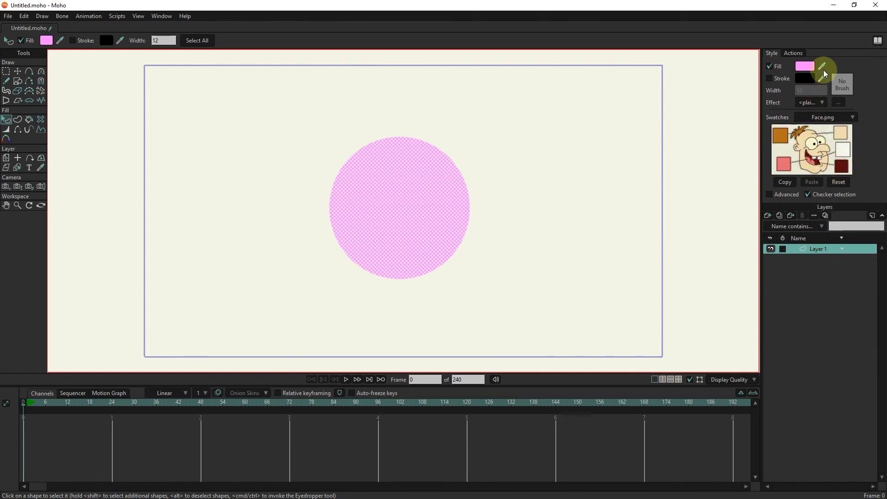
click(839, 135)
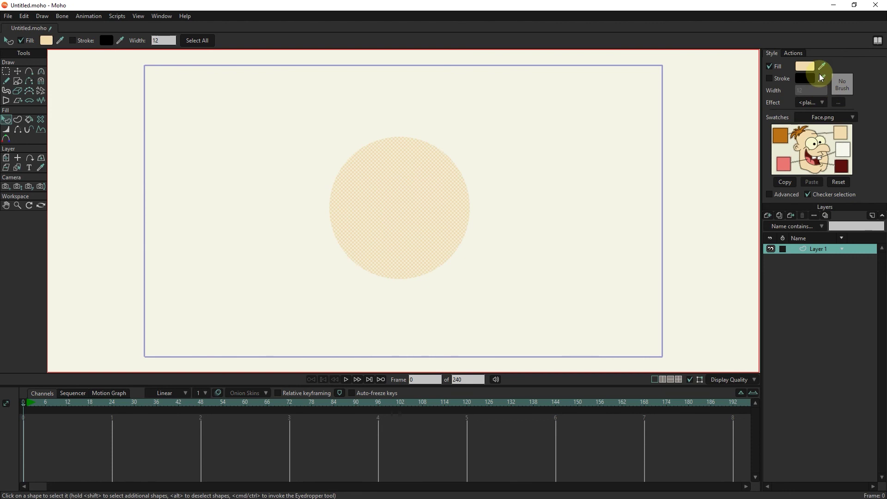
click(842, 166)
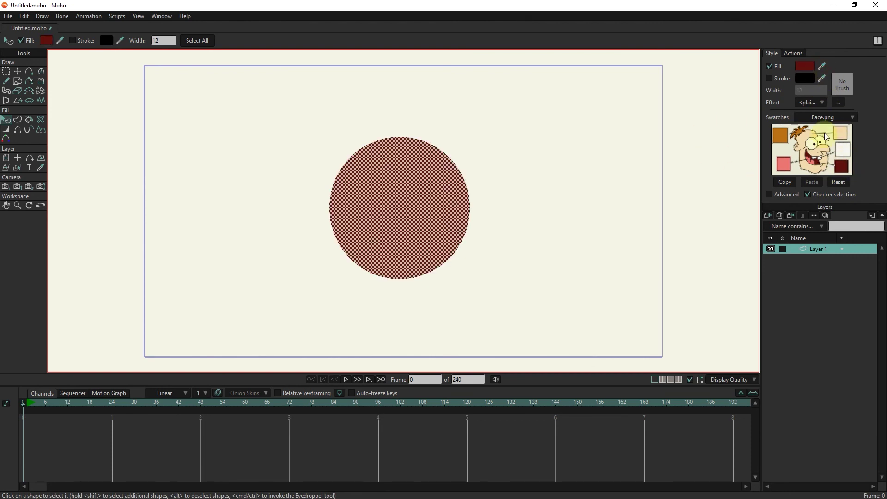
click(786, 165)
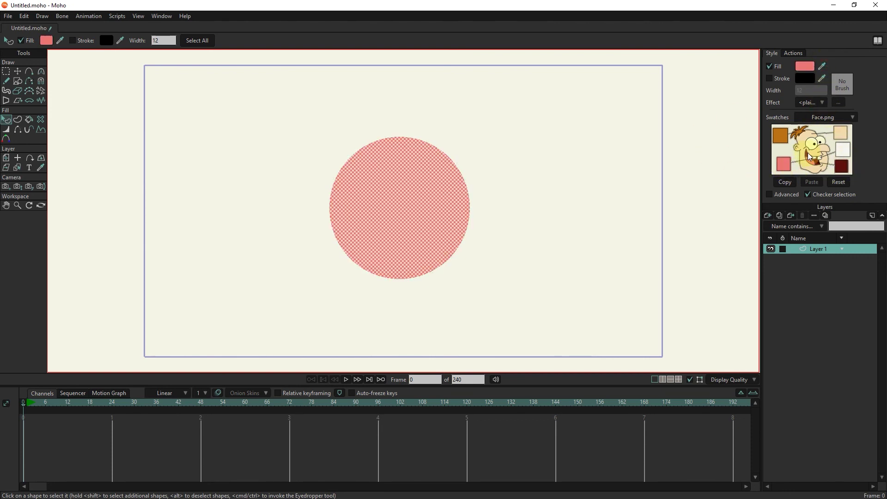
Copy the circle's style and draw a tall triangle to the left of the circle.
click(785, 181)
key(e)
drag(221, 138, 293, 245)
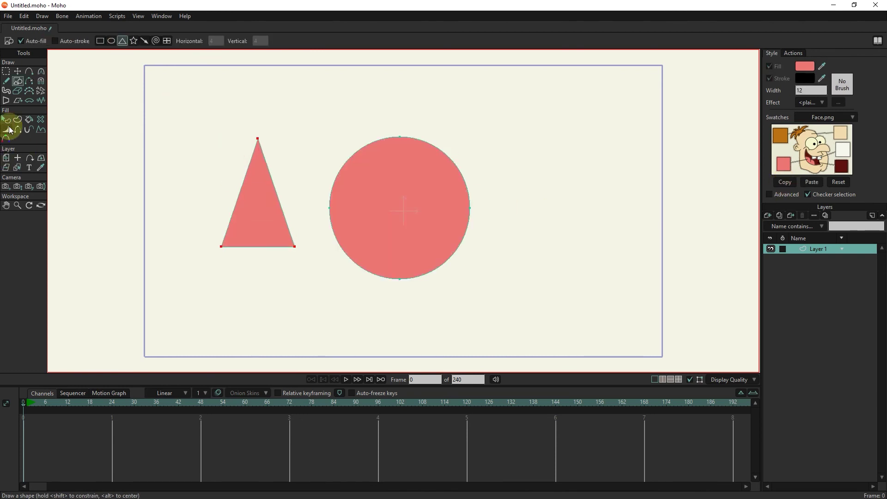
Select the triangle's shape and change its fill colour to light green.
click(6, 120)
click(258, 199)
click(804, 66)
click(722, 280)
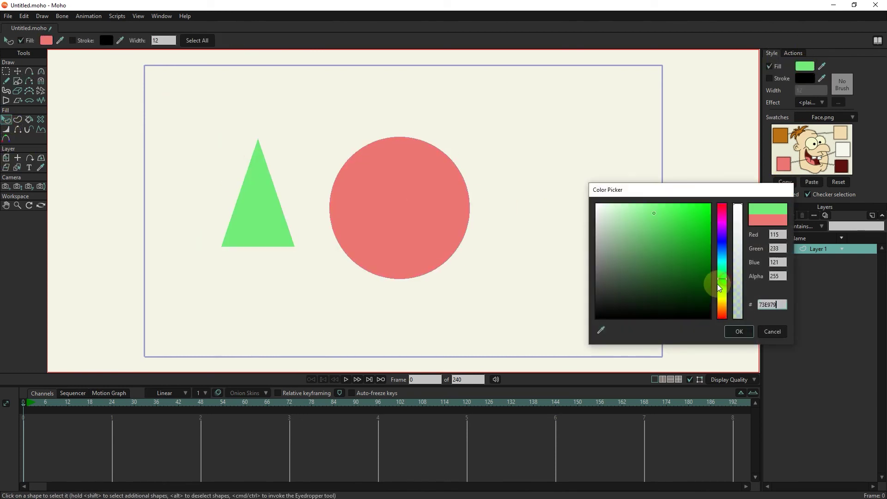
click(739, 331)
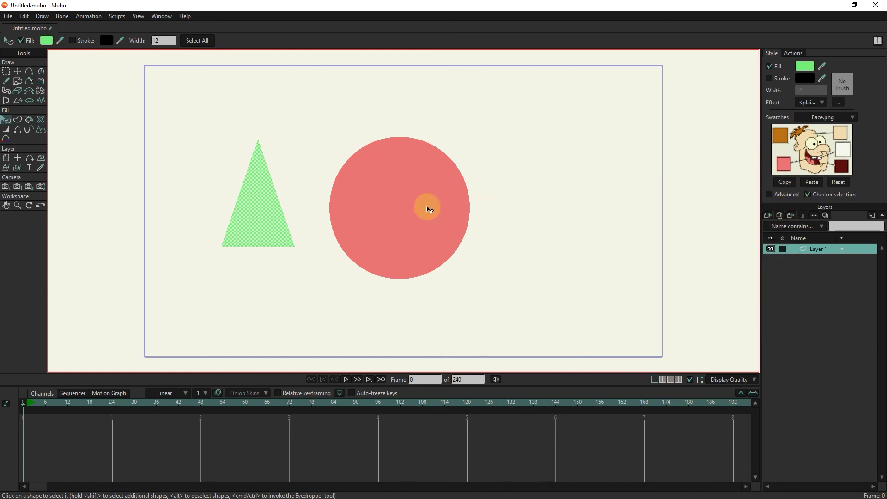
Paste the green triangle's style onto the circle, then reset the circle's style to the defaults.
click(394, 196)
click(812, 182)
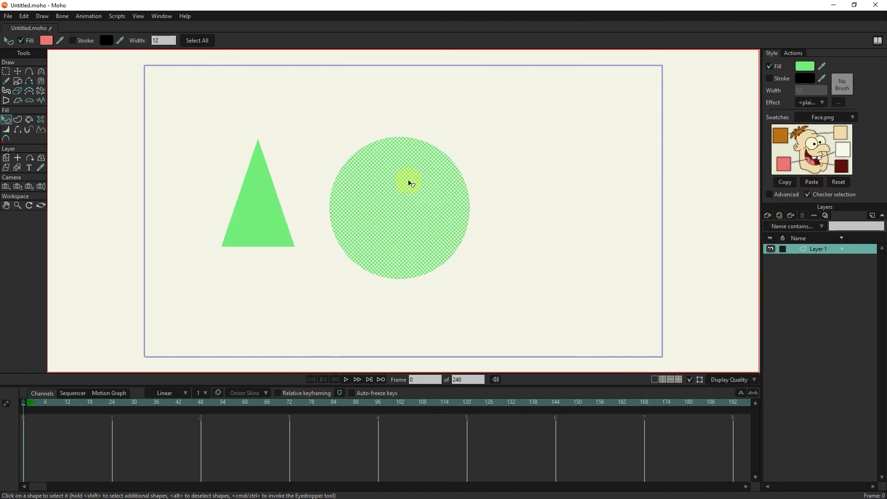
click(845, 181)
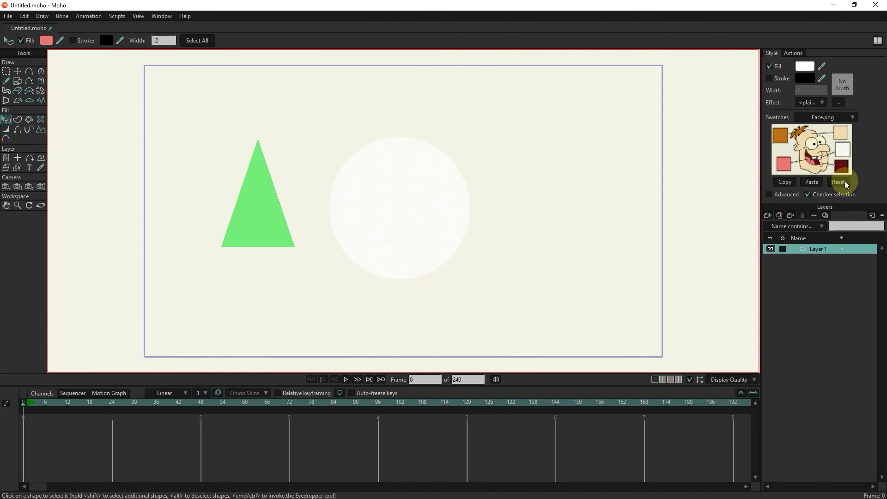
Toggle Checker selection off and on to compare how selected shapes are marked, selecting the triangle and leaving the option enabled.
click(823, 194)
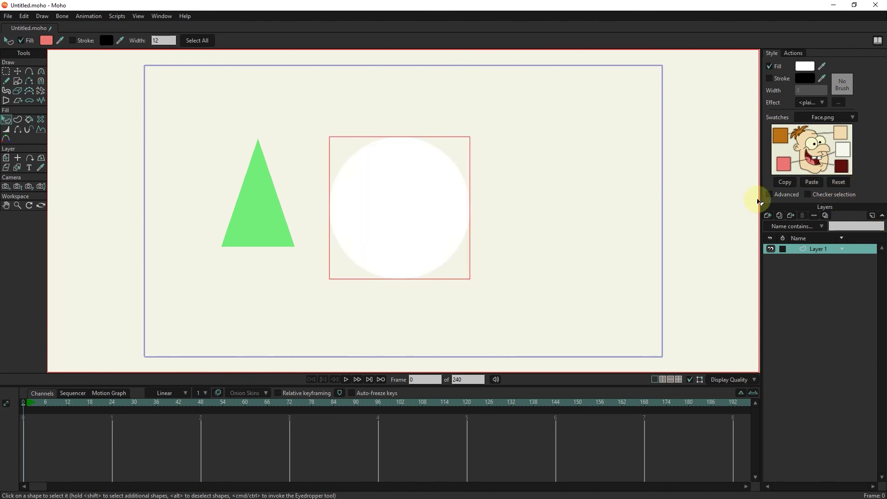
click(816, 194)
click(245, 202)
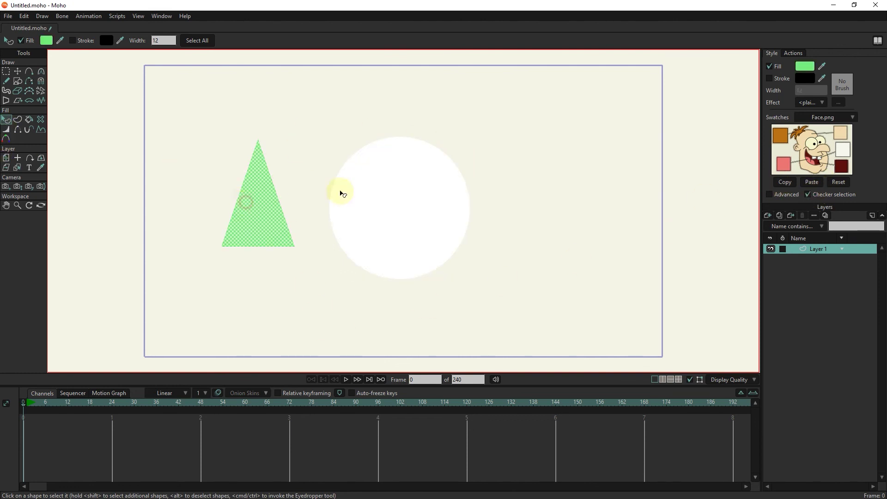
click(813, 195)
click(813, 195)
click(814, 194)
click(813, 194)
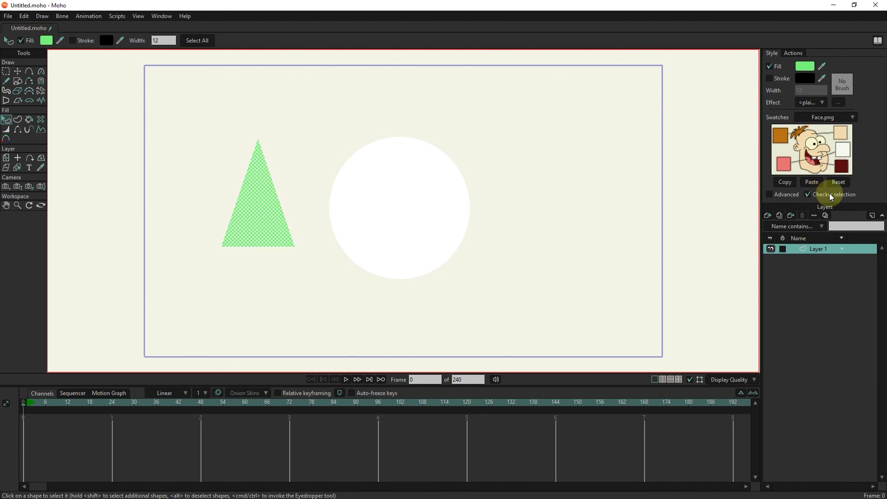
Show the Advanced style settings for the triangle twice, returning to the basic settings each time.
click(777, 191)
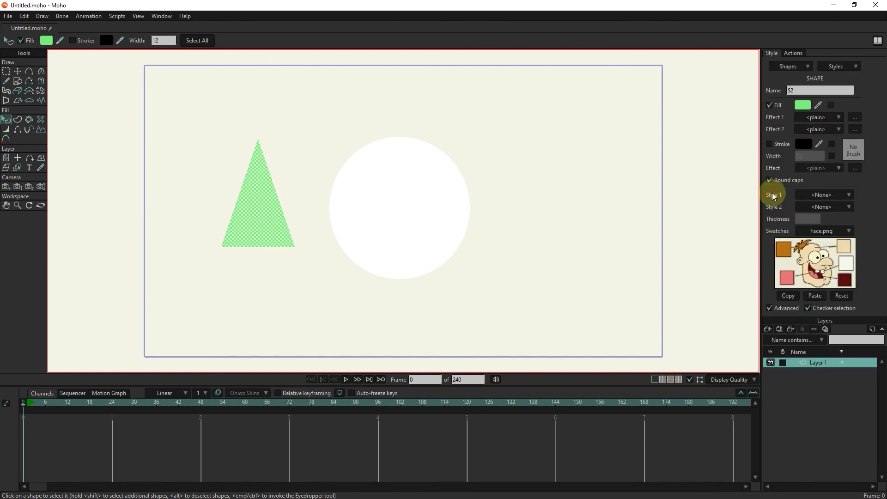
click(777, 309)
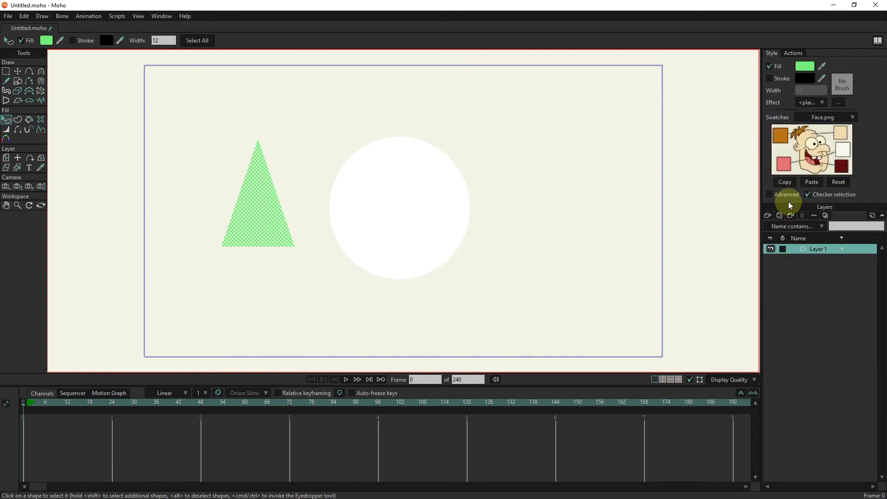
click(783, 196)
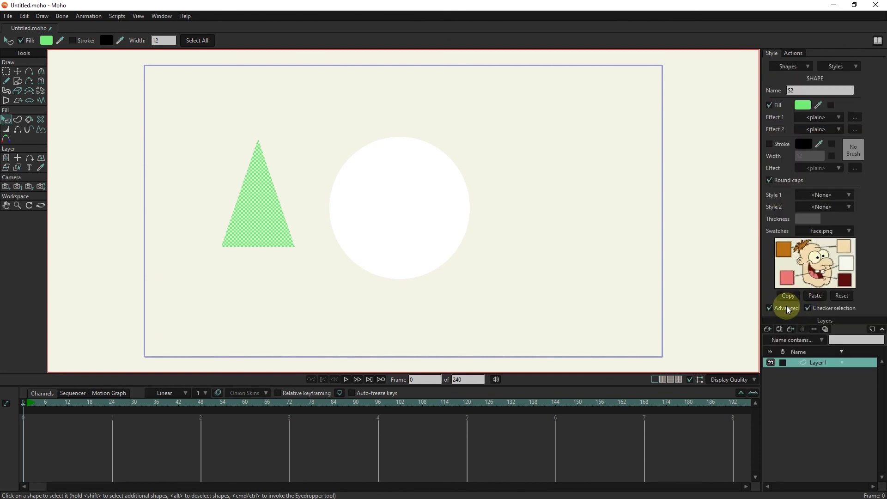
click(786, 308)
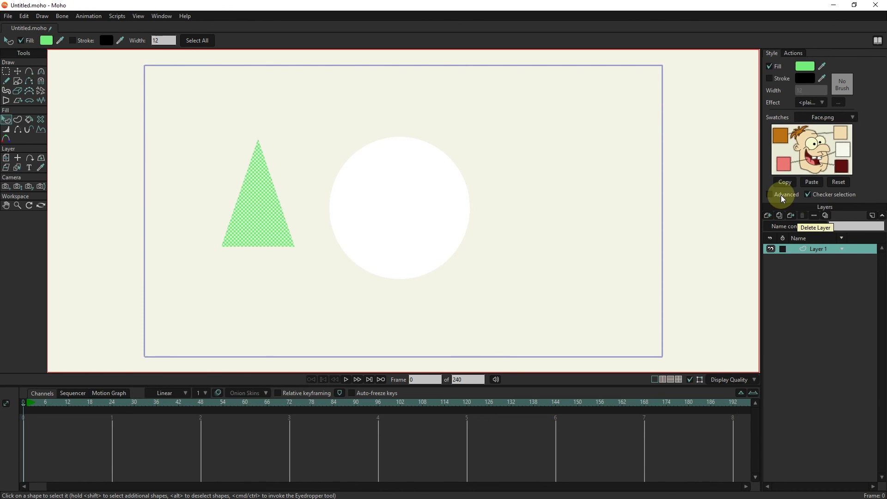